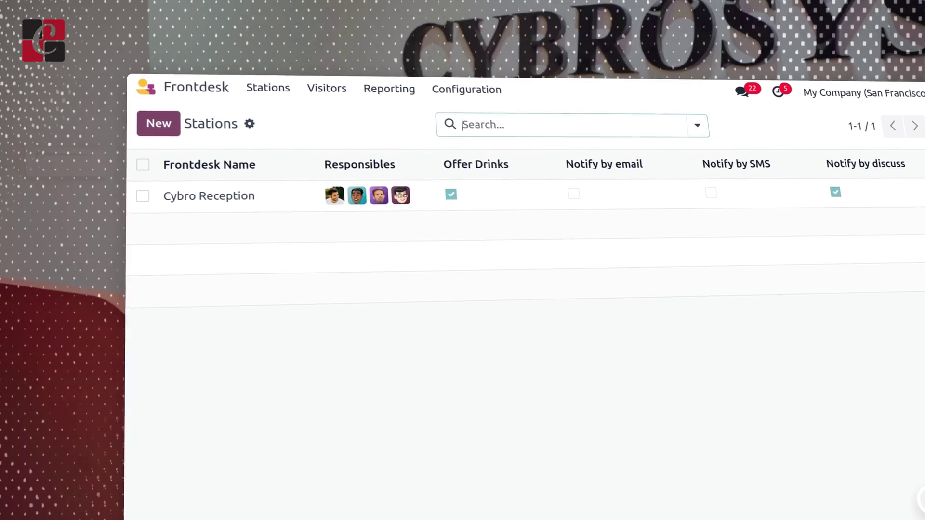
Step: Start a new station named 'Cybro Reception'
{"action": "left_click", "coordinate": [922, 135]}
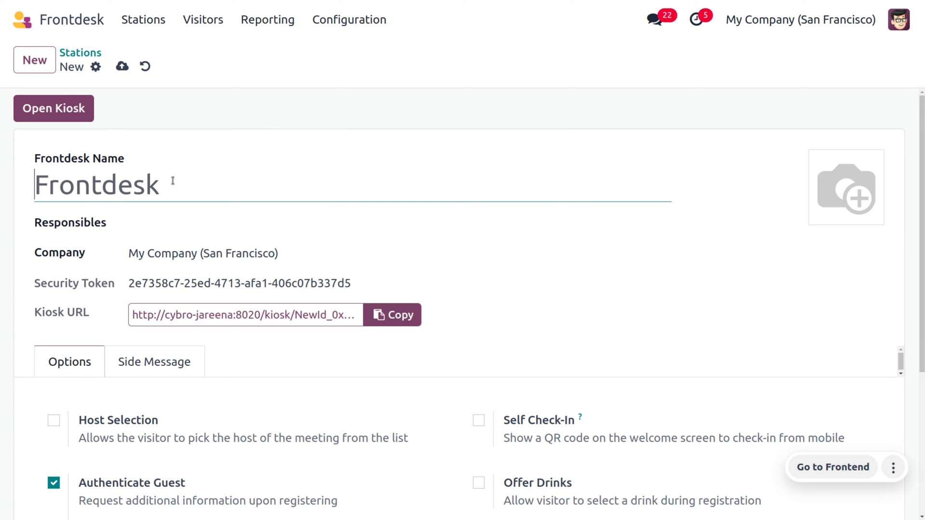
{"action": "type", "text": "C"}
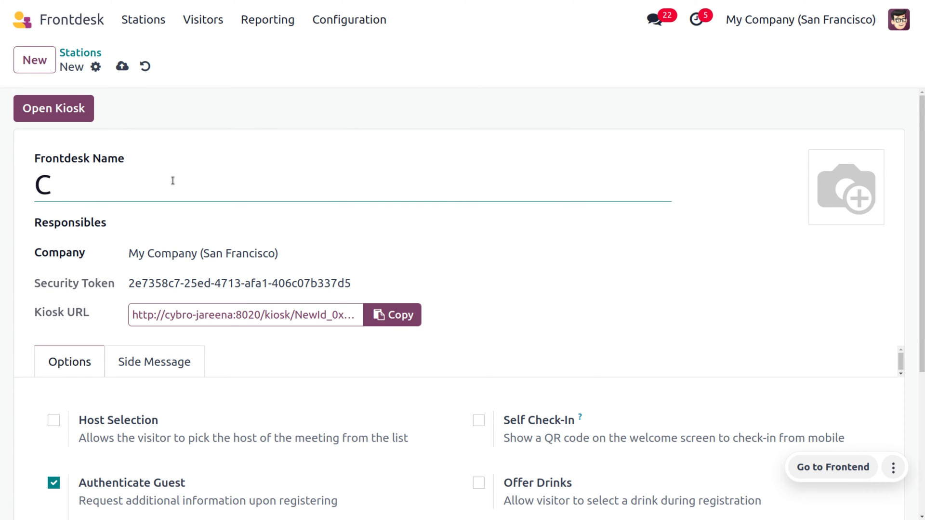
{"action": "type", "text": "y"}
{"action": "key", "text": "BackSpace"}
{"action": "type", "text": "ybro Reception"}
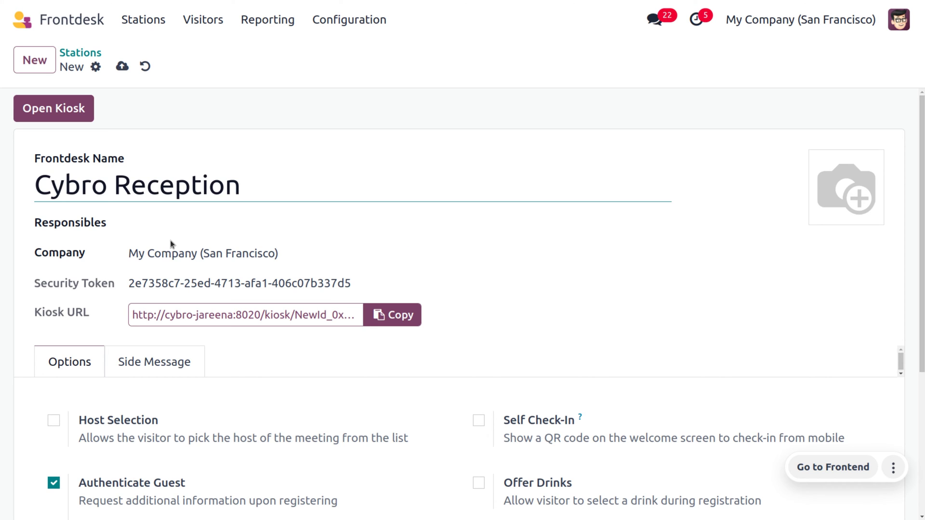
Step: Assign four users from the Responsibles list to the station
{"action": "left_click", "coordinate": [181, 230]}
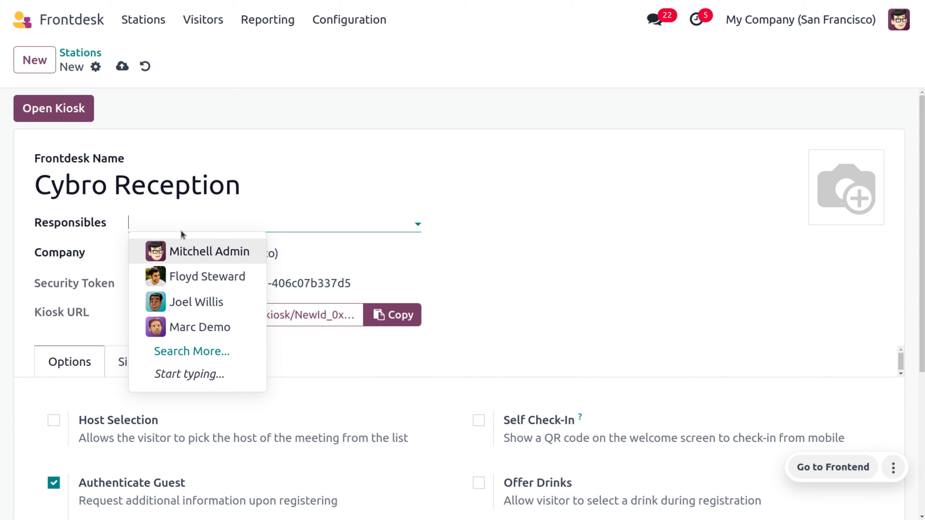
{"action": "left_click", "coordinate": [205, 250]}
{"action": "left_click", "coordinate": [270, 228]}
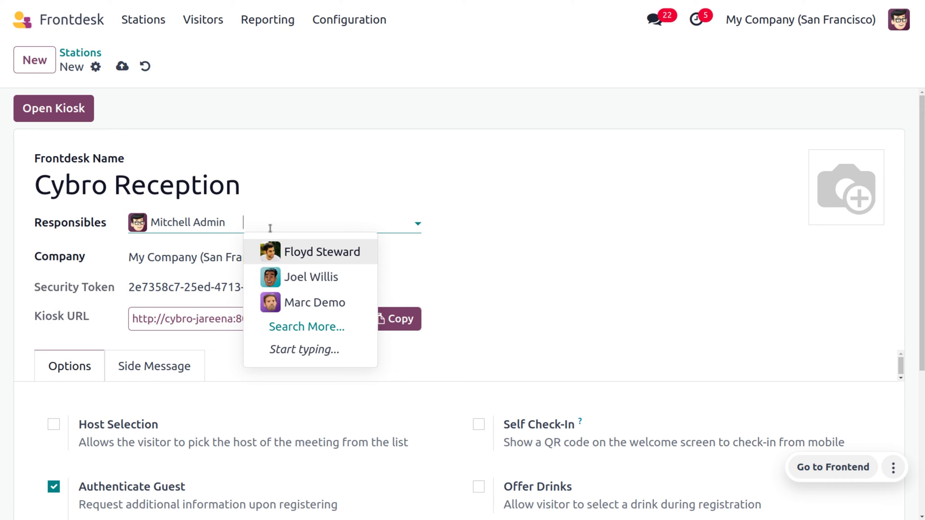
{"action": "left_click", "coordinate": [285, 250]}
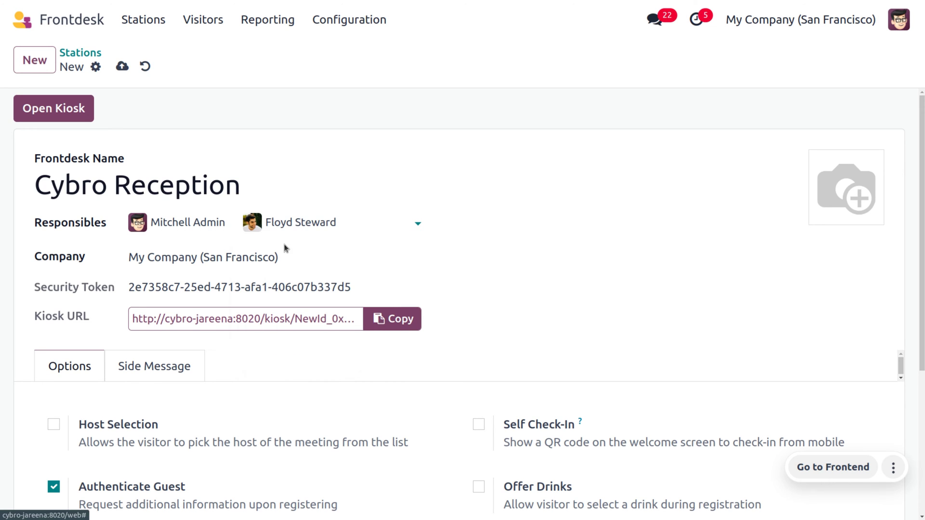
{"action": "left_click", "coordinate": [353, 220]}
{"action": "left_click", "coordinate": [407, 251]}
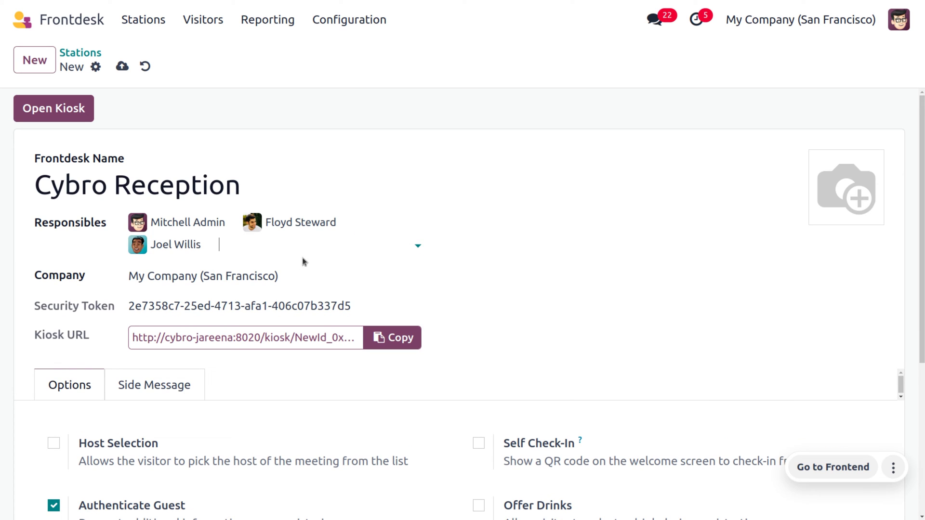
{"action": "left_click", "coordinate": [283, 242]}
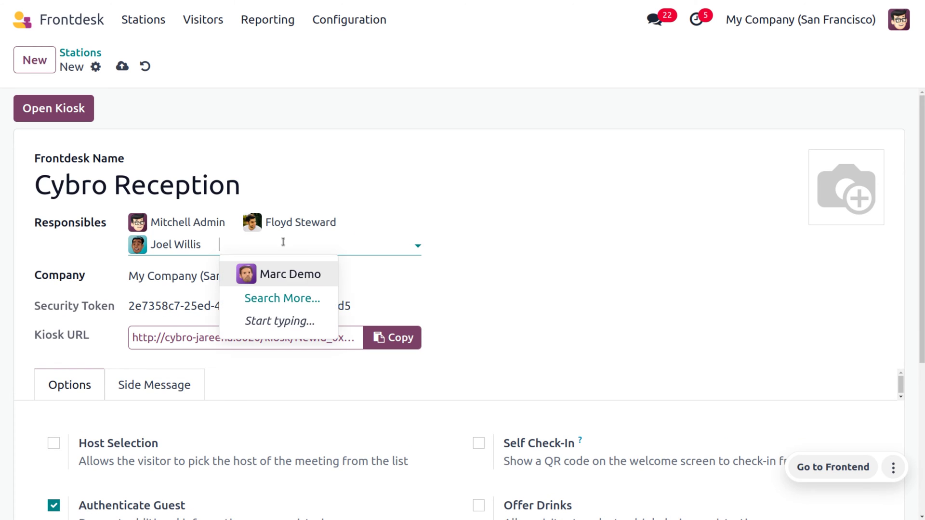
{"action": "left_click", "coordinate": [306, 275]}
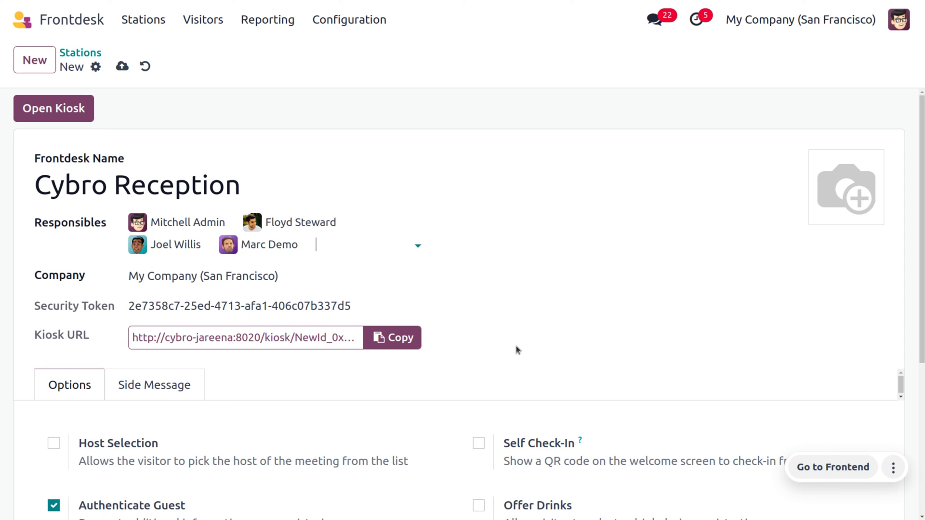
Step: Upload cybrosys.jpg as the Cybro Reception station image
{"action": "mouse_move", "coordinate": [821, 213]}
{"action": "left_click", "coordinate": [822, 212]}
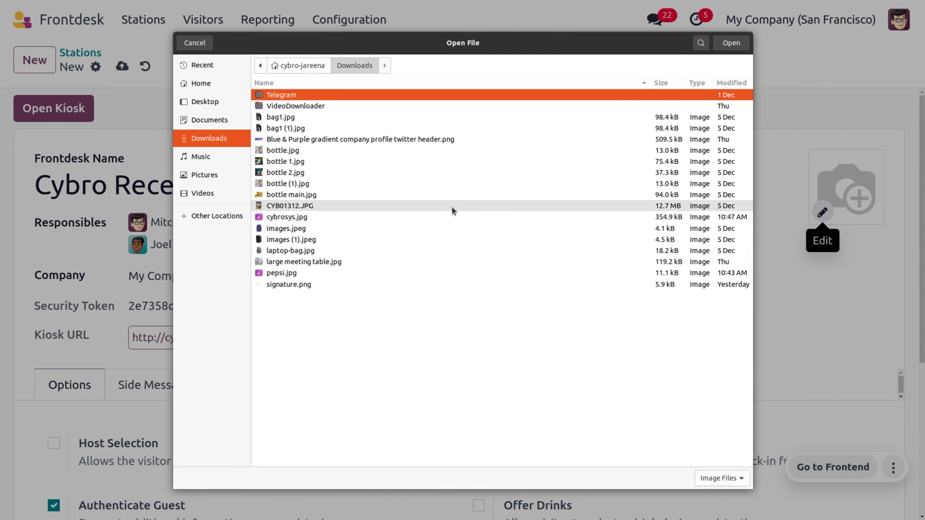
{"action": "left_click", "coordinate": [405, 218]}
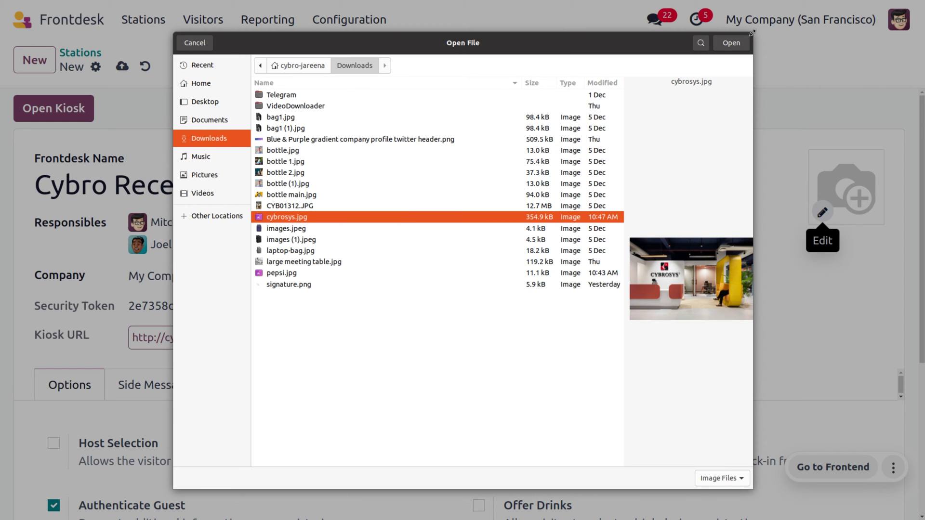
{"action": "left_click", "coordinate": [736, 42]}
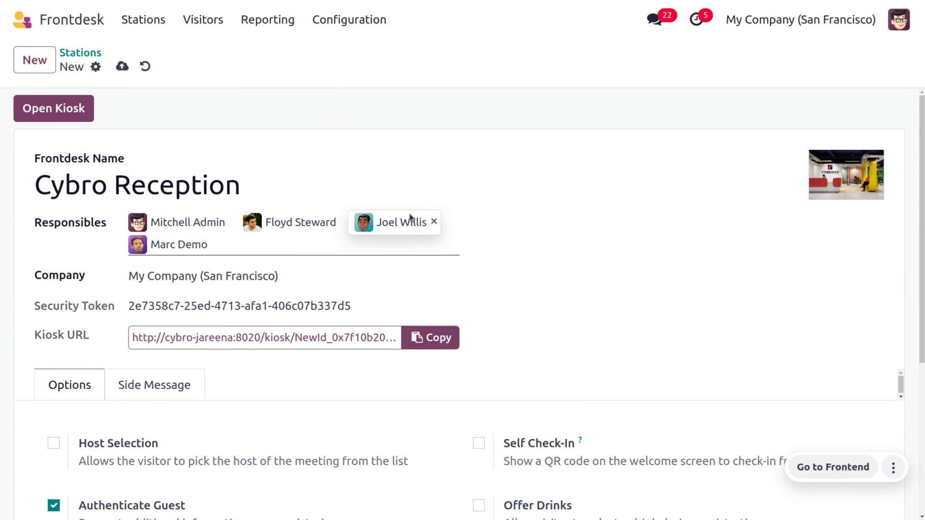
{"action": "scroll", "coordinate": [412, 217], "scroll_direction": "down", "scroll_amount": 4}
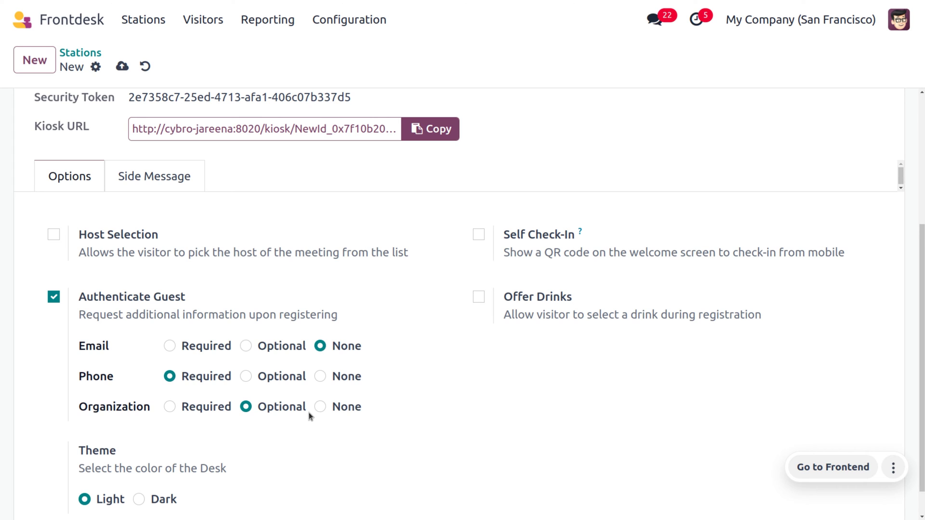
{"action": "scroll", "coordinate": [310, 417], "scroll_direction": "down", "scroll_amount": 1}
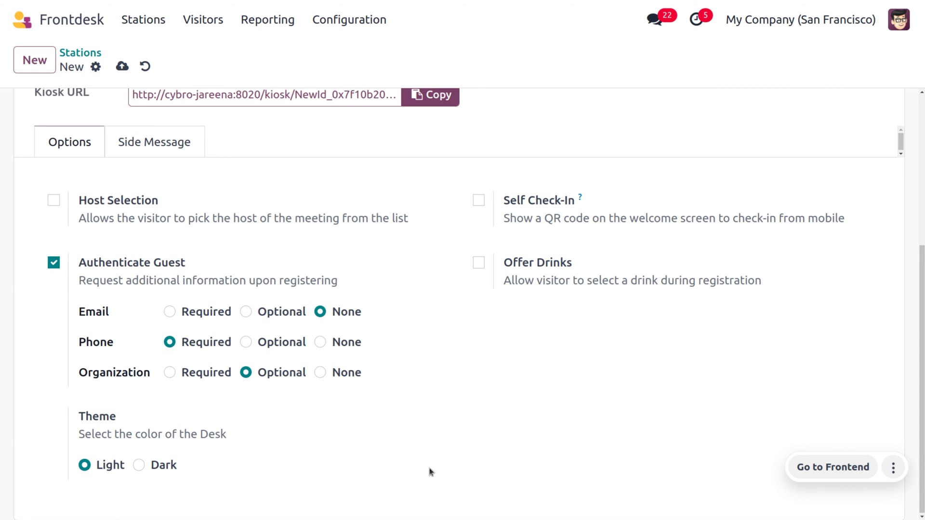
{"action": "scroll", "coordinate": [438, 481], "scroll_direction": "up", "scroll_amount": 3}
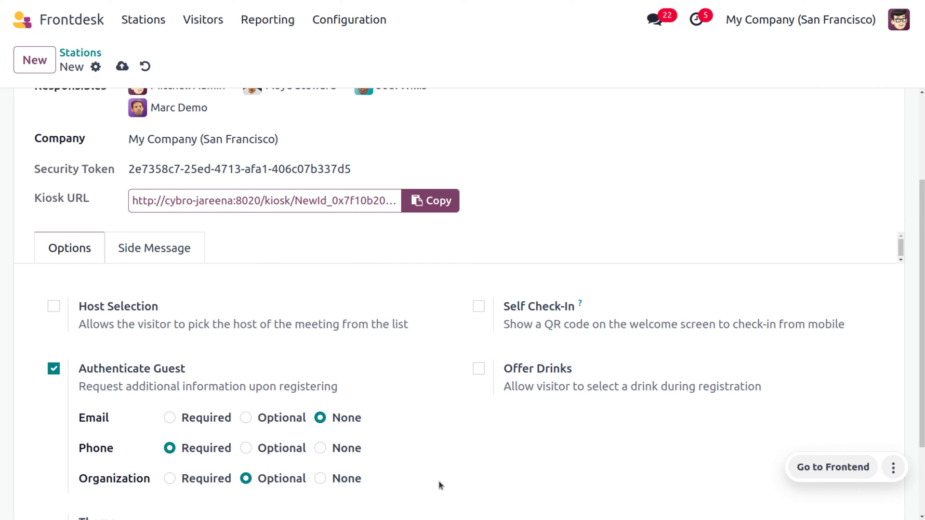
Step: Enable Self Check-In and Offer Drinks, adding Cola, Pepsi and Water as the drinks
{"action": "left_click", "coordinate": [477, 305]}
{"action": "left_click", "coordinate": [479, 370]}
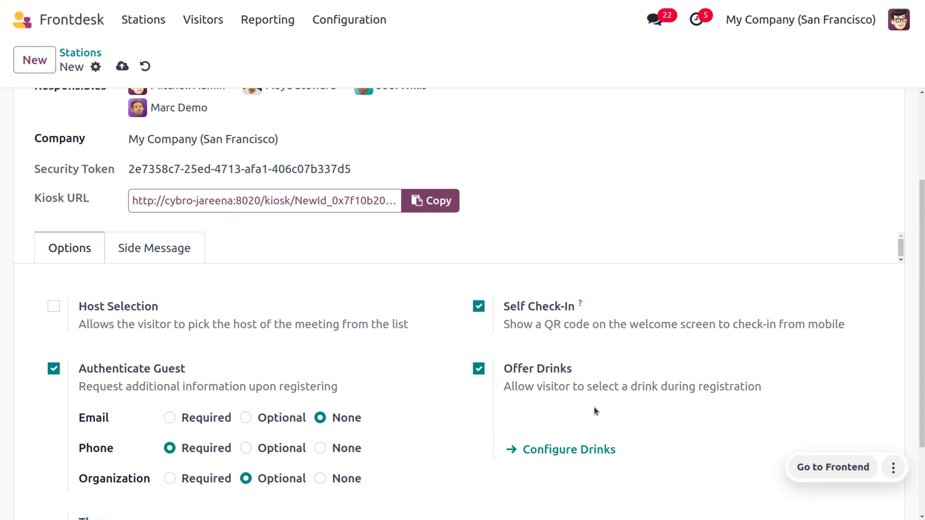
{"action": "left_click", "coordinate": [588, 418]}
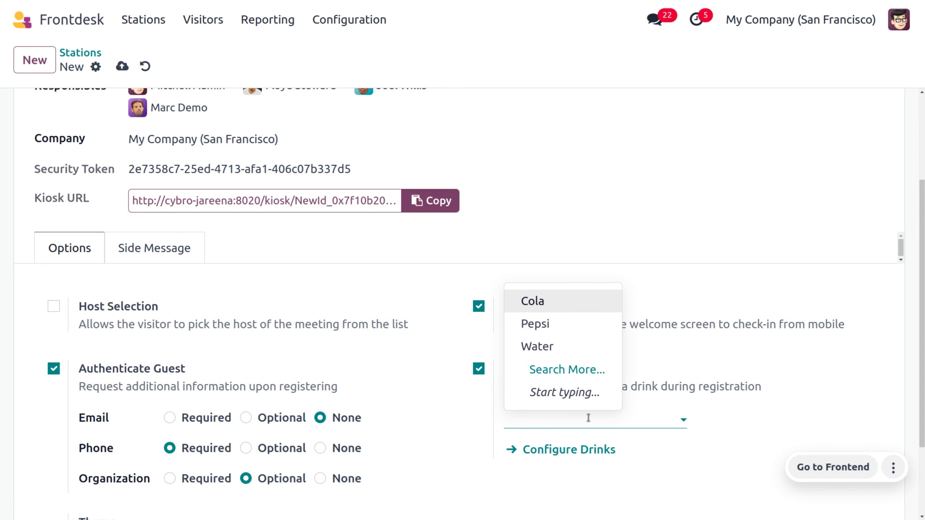
{"action": "left_click", "coordinate": [558, 301]}
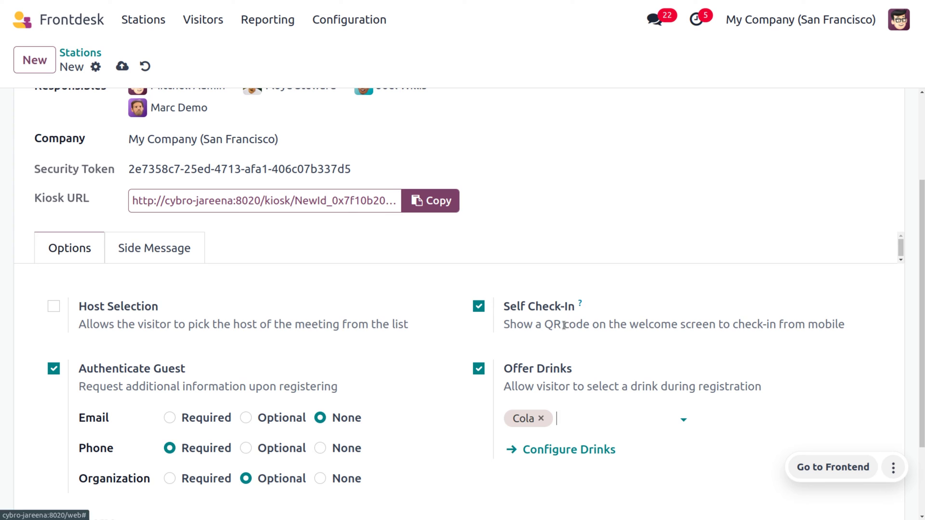
{"action": "left_click", "coordinate": [590, 416]}
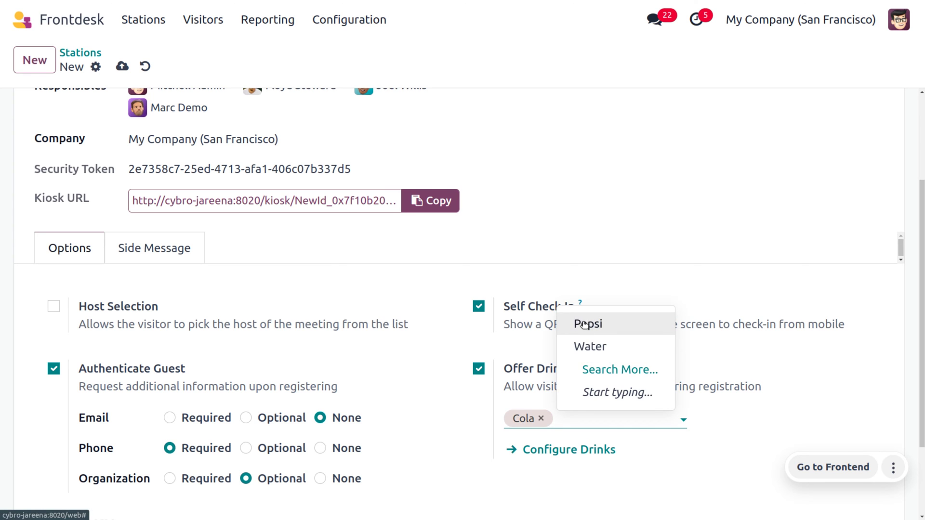
{"action": "left_click", "coordinate": [584, 325]}
{"action": "left_click", "coordinate": [641, 417]}
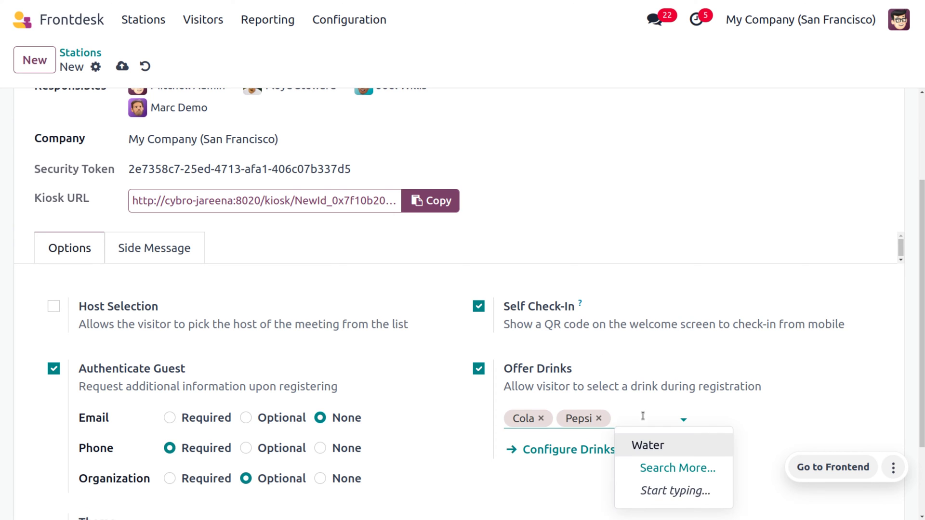
{"action": "left_click", "coordinate": [680, 443]}
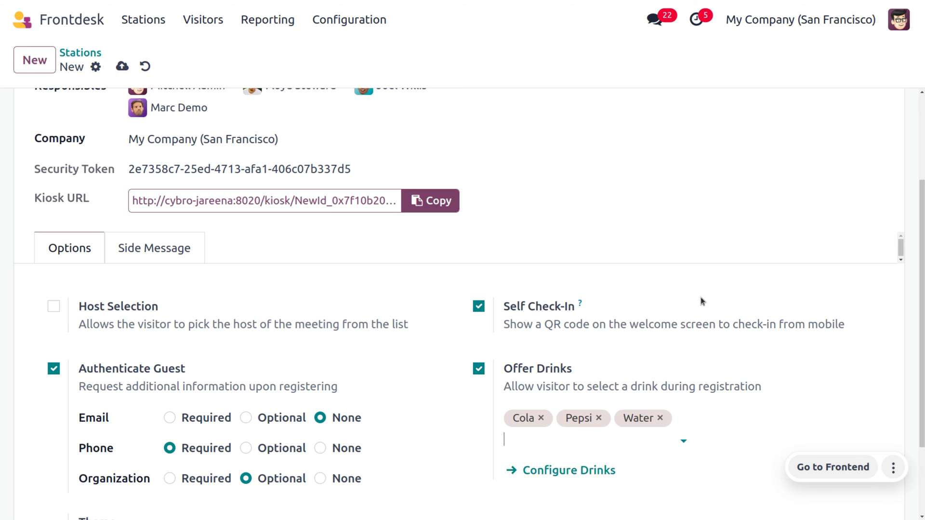
{"action": "scroll", "coordinate": [628, 292], "scroll_direction": "up", "scroll_amount": 3}
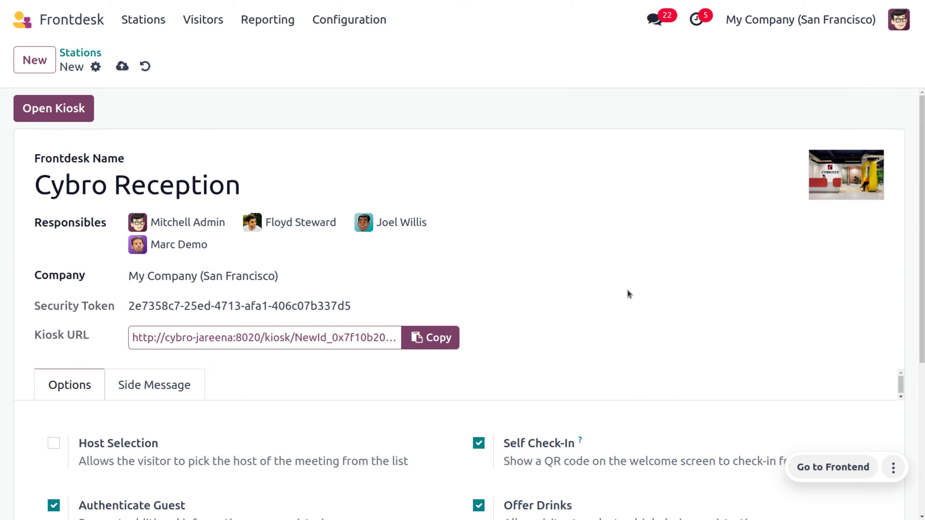
{"action": "scroll", "coordinate": [628, 294], "scroll_direction": "down", "scroll_amount": 5}
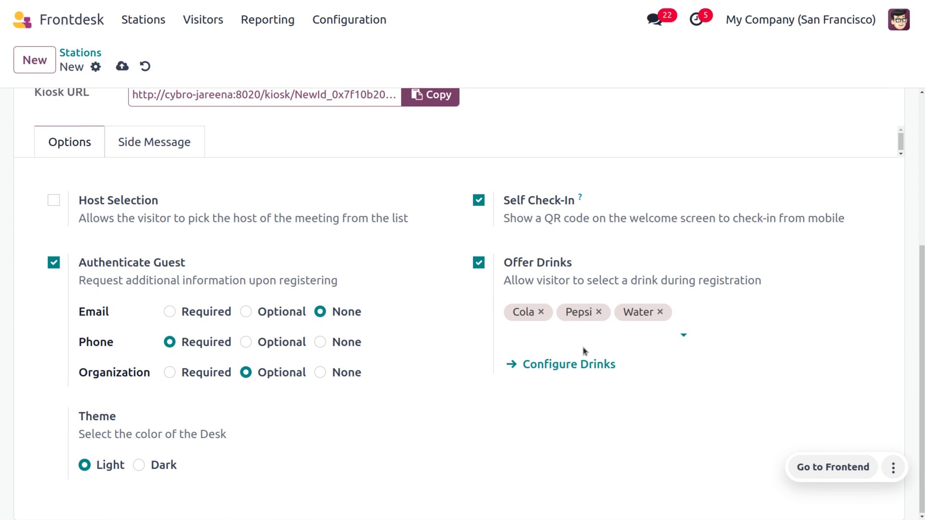
Step: Review the configured drinks list, then open the Stations list showing Cybro Reception
{"action": "left_click", "coordinate": [338, 24]}
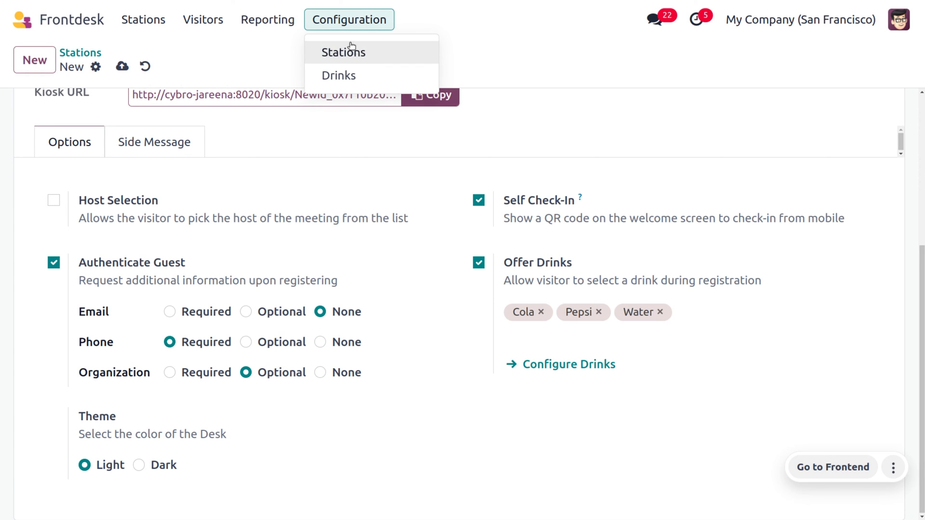
{"action": "left_click", "coordinate": [371, 70]}
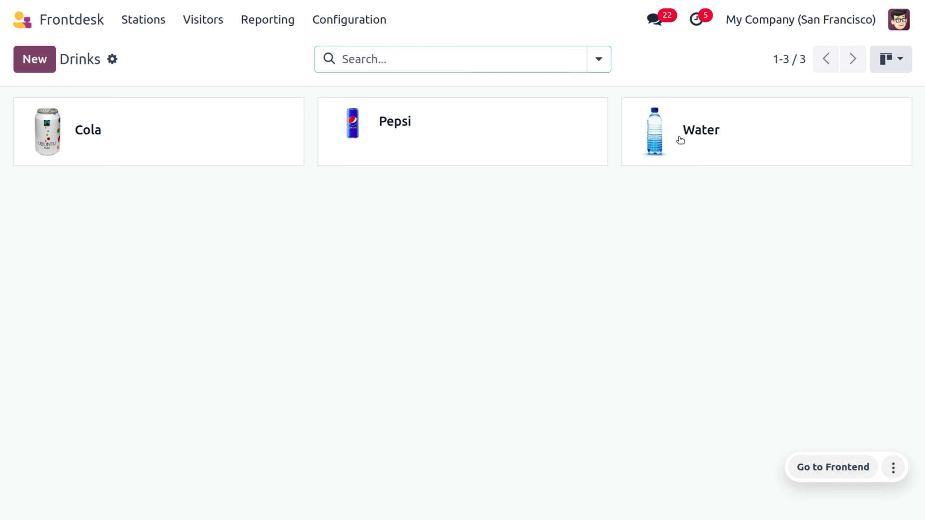
{"action": "left_click", "coordinate": [339, 20]}
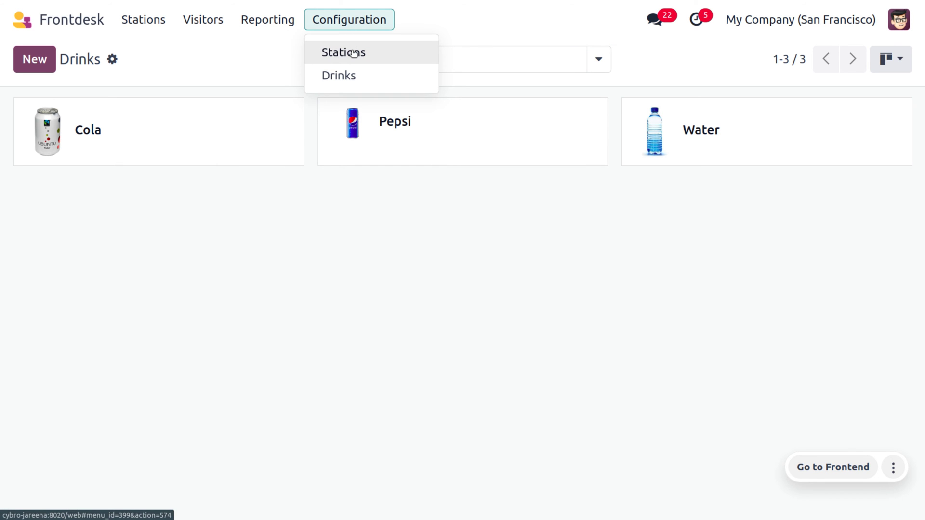
{"action": "left_click", "coordinate": [354, 53]}
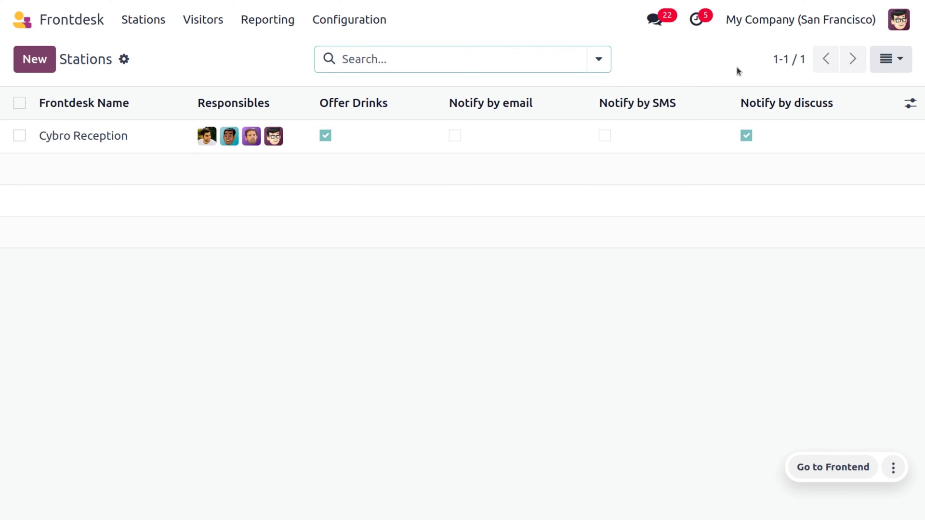
Step: Show the stations in Kanban view and star Cybro Reception as a favourite
{"action": "left_click", "coordinate": [886, 68]}
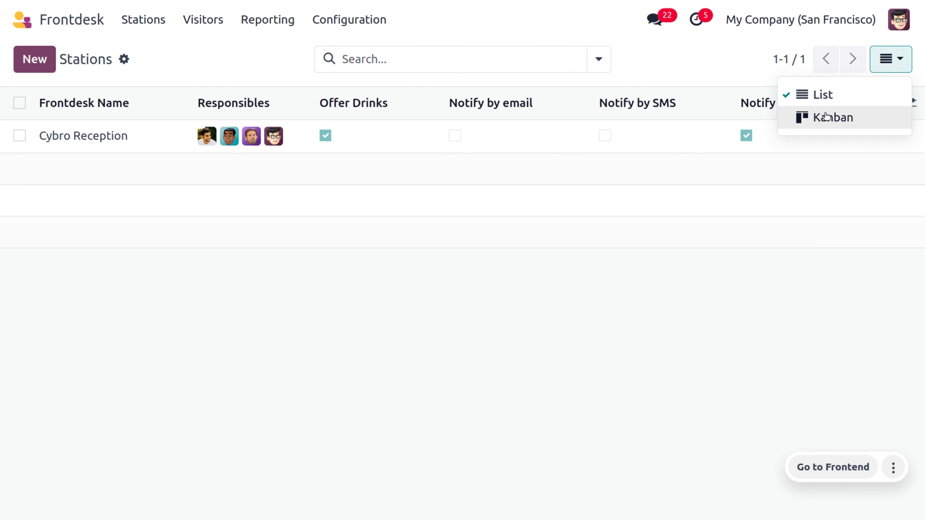
{"action": "left_click", "coordinate": [150, 17]}
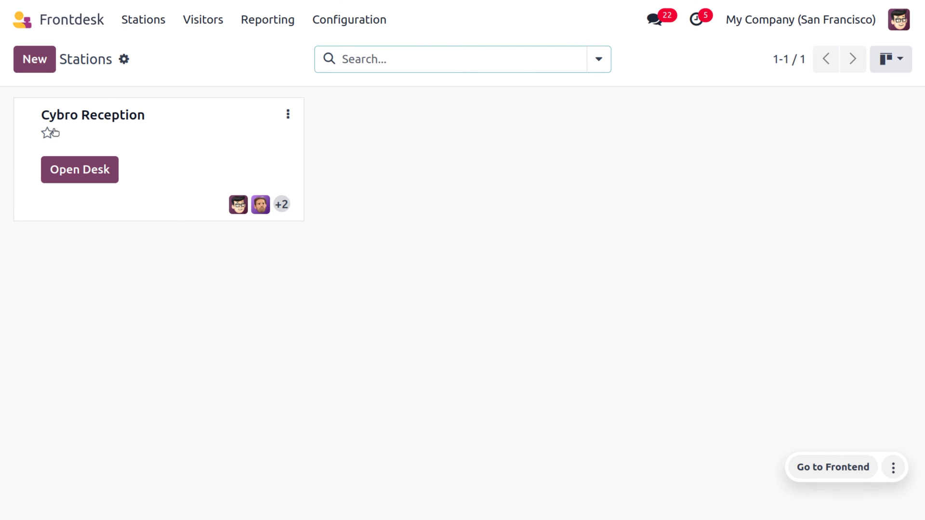
{"action": "left_click", "coordinate": [50, 132]}
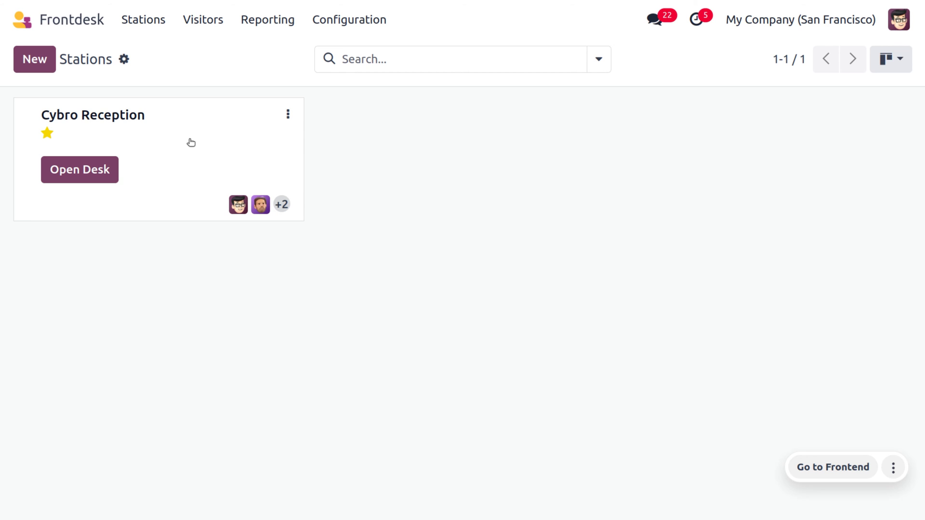
Step: Open Cybro Reception's Configuration form from its card menu
{"action": "left_click", "coordinate": [289, 115]}
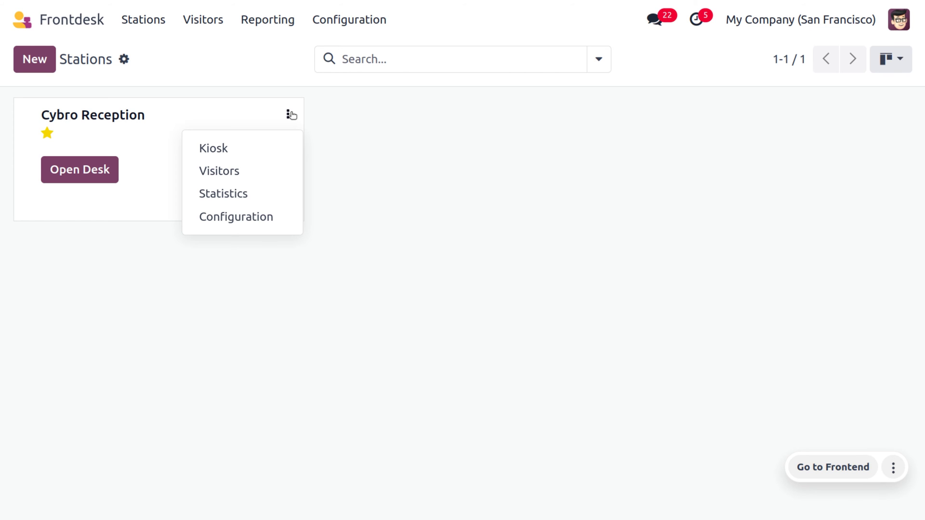
{"action": "left_click", "coordinate": [250, 221]}
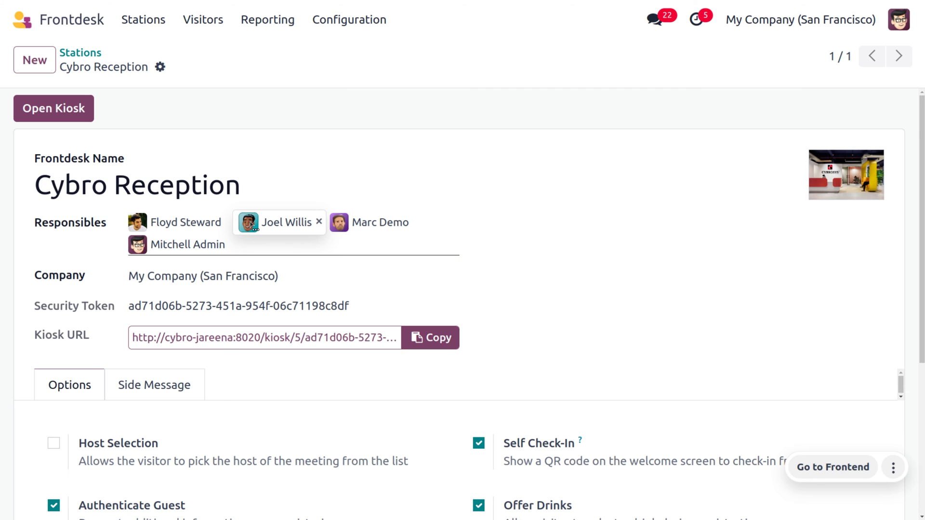
{"action": "scroll", "coordinate": [250, 222], "scroll_direction": "down", "scroll_amount": 5}
{"action": "scroll", "coordinate": [250, 221], "scroll_direction": "up", "scroll_amount": 5}
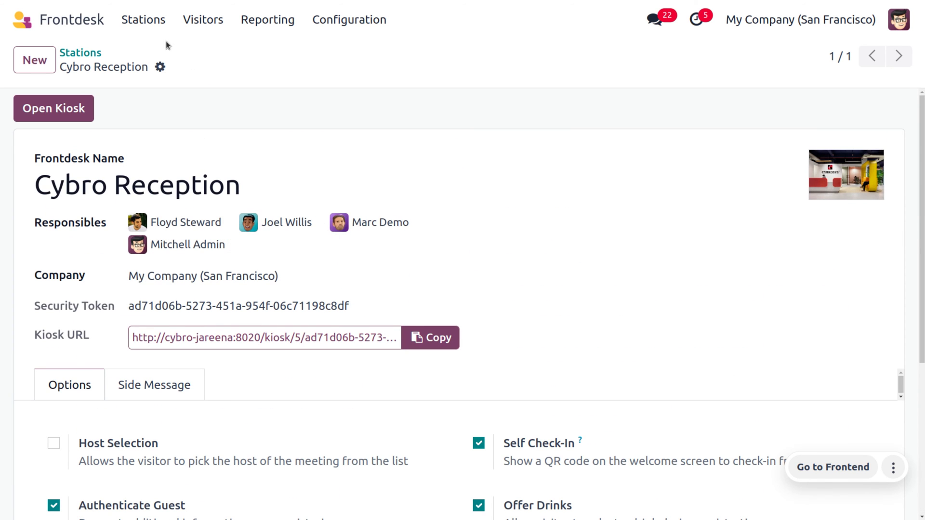
Step: Launch the Cybro Reception kiosk and check in a visitor with name, phone number and company 'abc'
{"action": "left_click", "coordinate": [74, 103]}
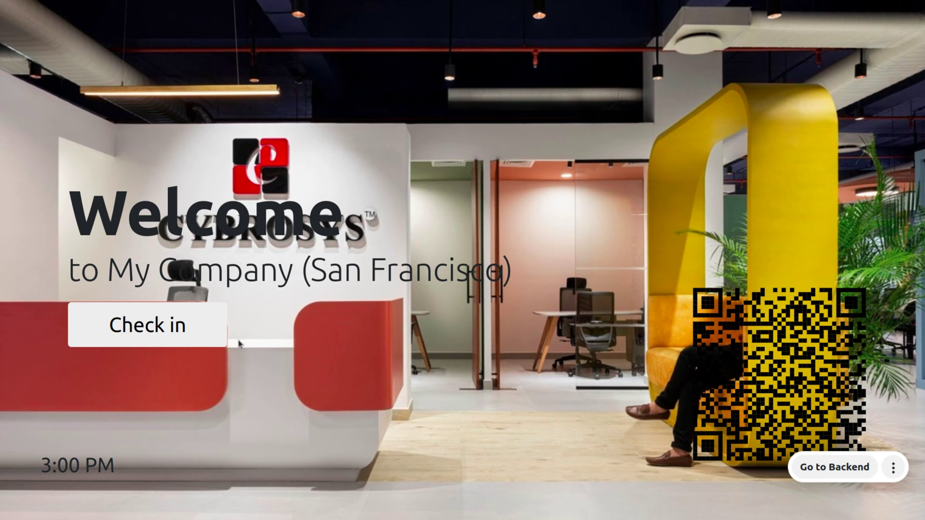
{"action": "left_click", "coordinate": [187, 332]}
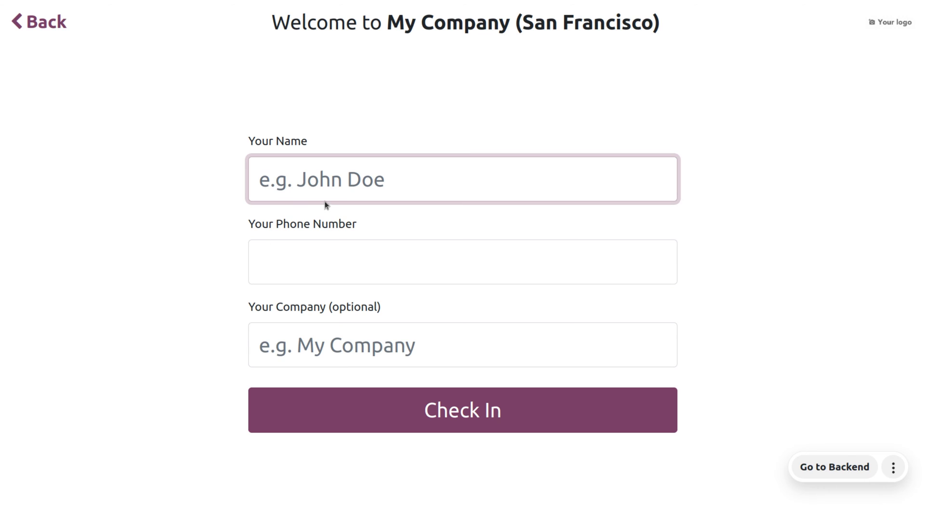
{"action": "left_click", "coordinate": [340, 185]}
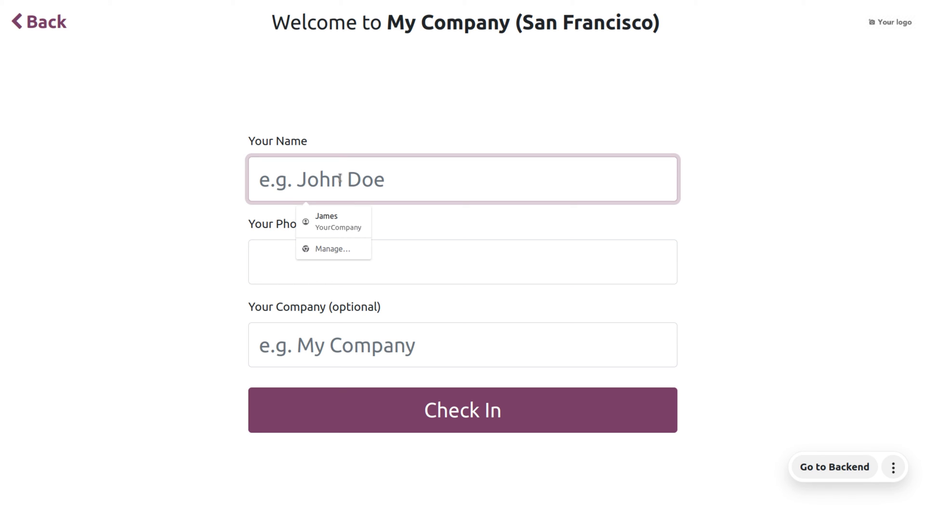
{"action": "type", "text": "Jaree"}
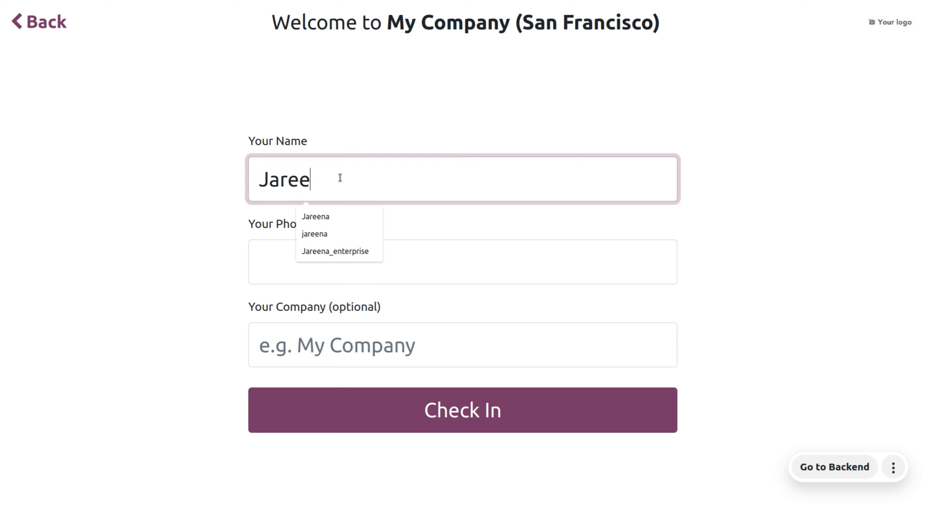
{"action": "type", "text": "na"}
{"action": "left_click", "coordinate": [302, 216]}
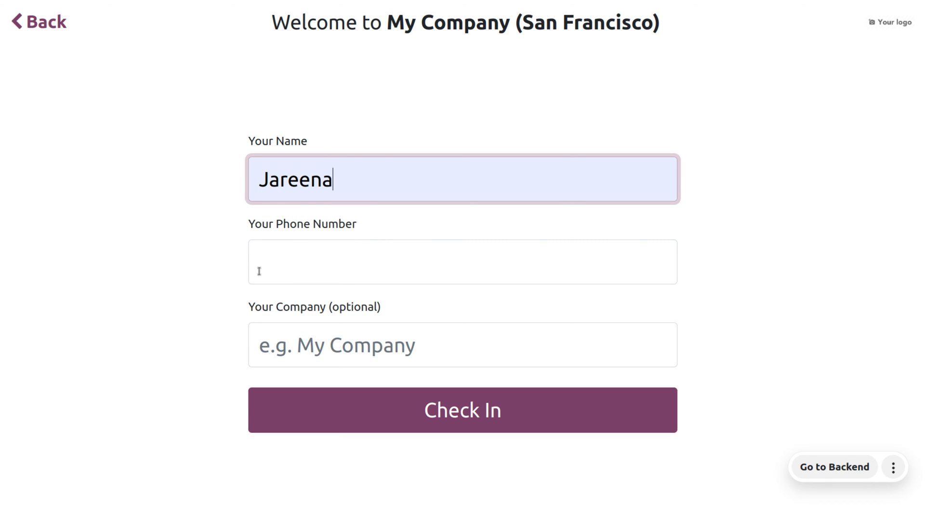
{"action": "left_click", "coordinate": [259, 268]}
{"action": "type", "text": "12345678"}
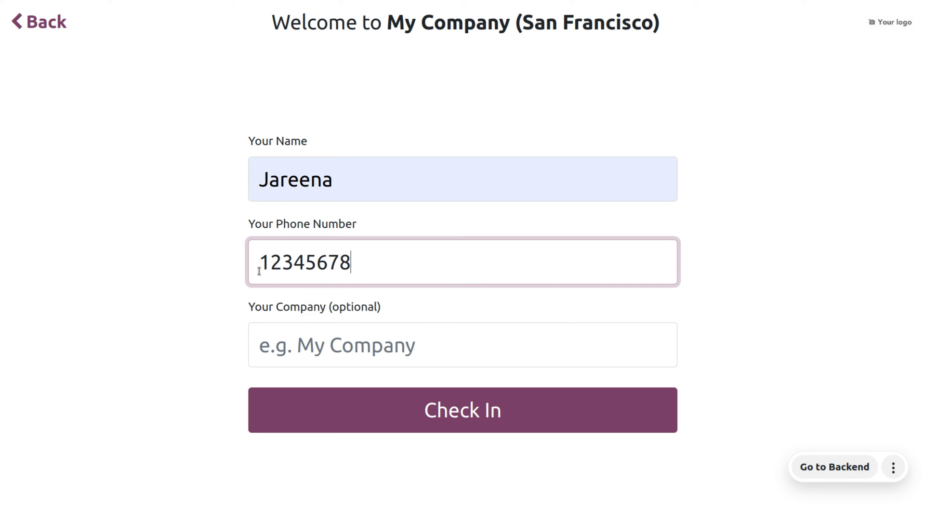
{"action": "left_click", "coordinate": [315, 348]}
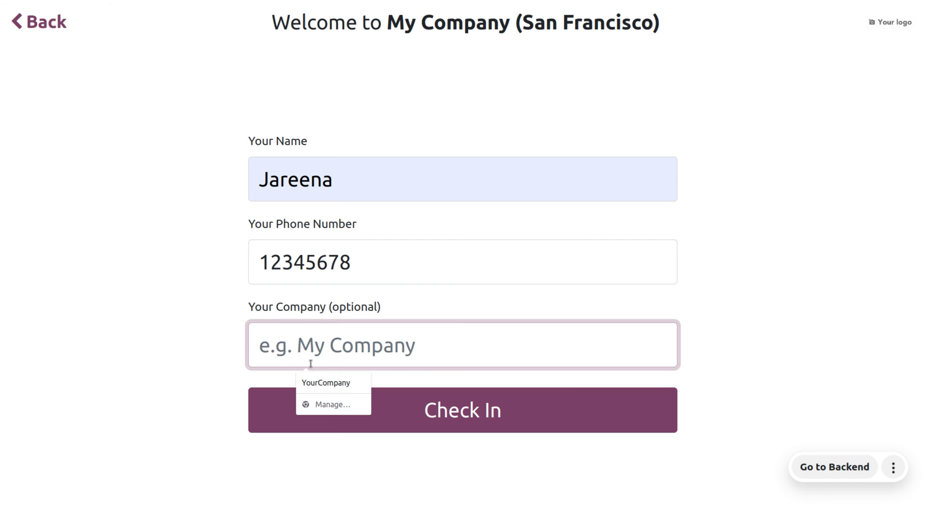
{"action": "type", "text": "abc"}
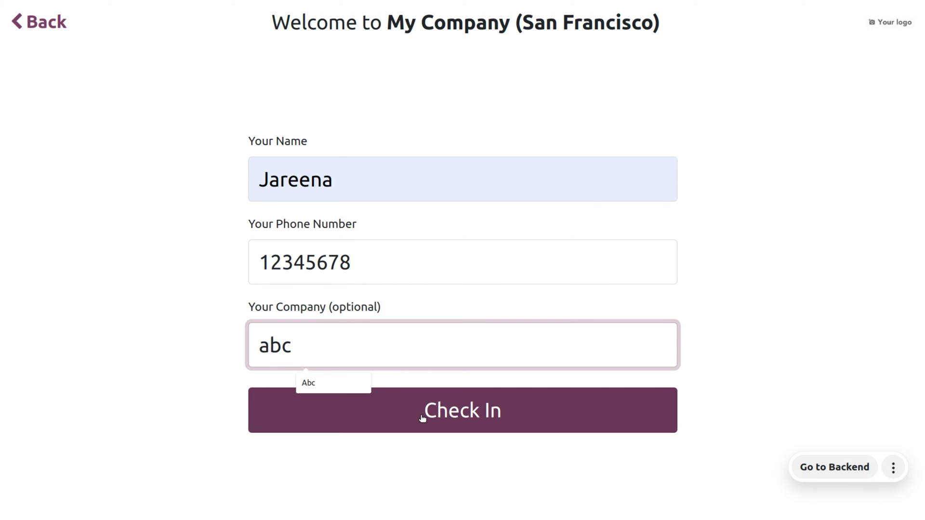
{"action": "left_click", "coordinate": [422, 417]}
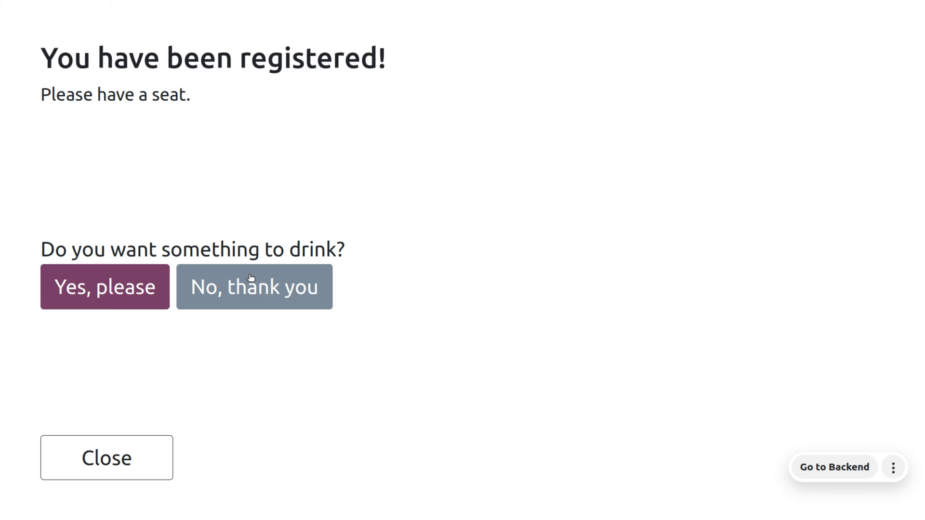
Step: Accept the drink offer, order a Pepsi, and return to the backend
{"action": "left_click", "coordinate": [96, 284]}
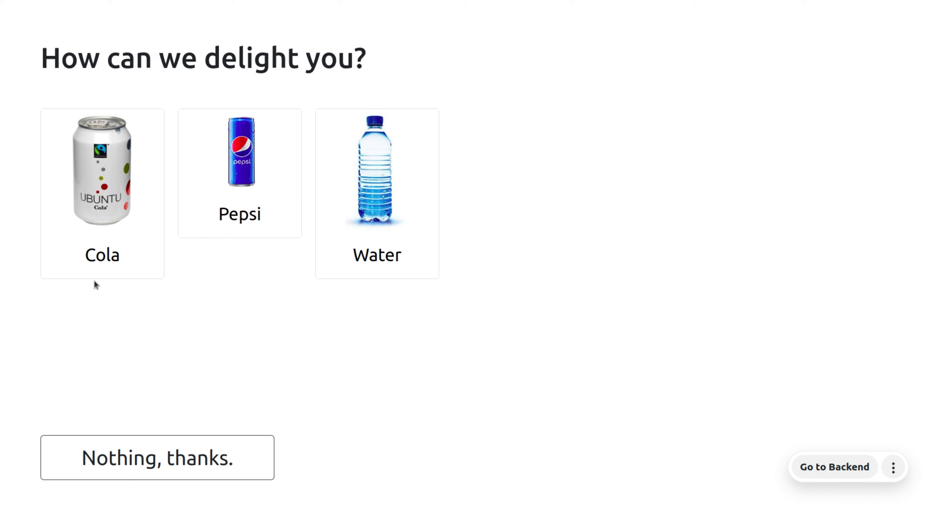
{"action": "left_click", "coordinate": [218, 187]}
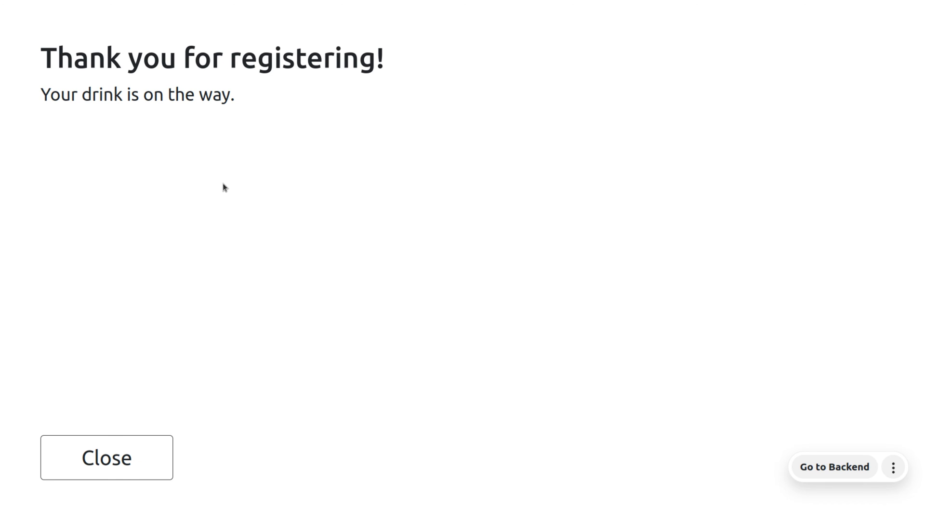
{"action": "left_click", "coordinate": [814, 468]}
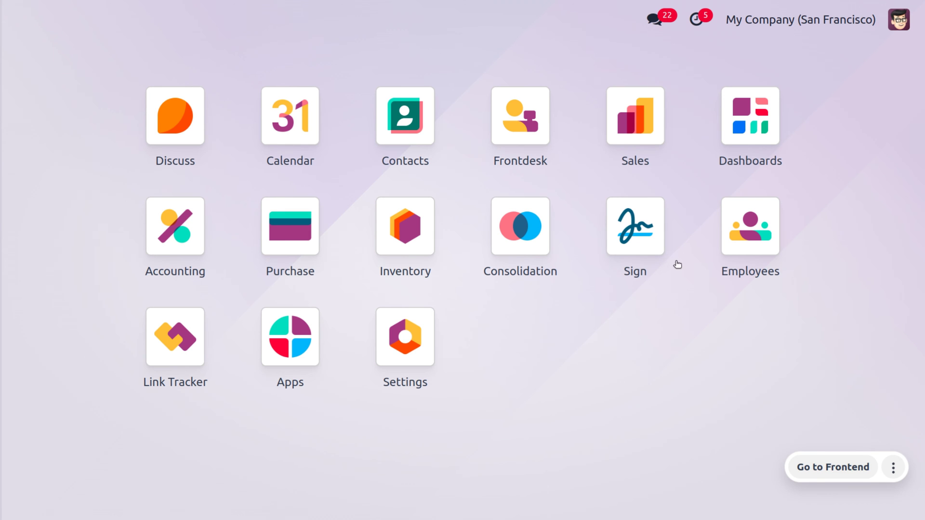
Step: Open Frontdesk and show Cybro Reception's 1 drink to serve
{"action": "left_click", "coordinate": [524, 115]}
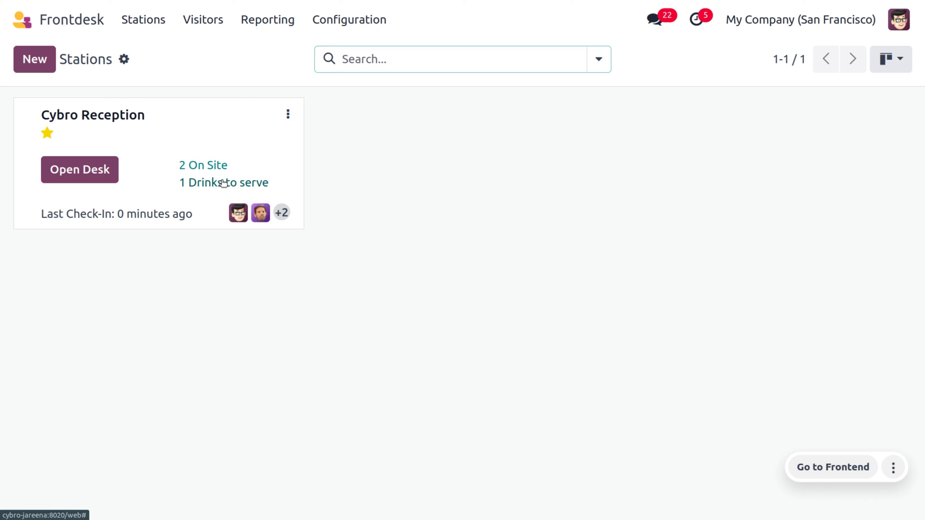
{"action": "left_click", "coordinate": [223, 182]}
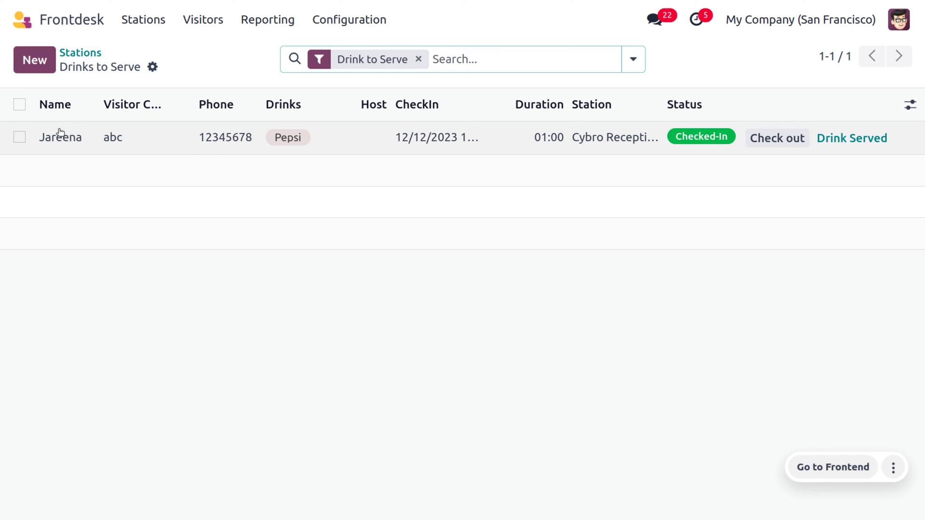
Step: Mark the abc visitor's Pepsi as served, note 'hello welcome', save, and check them out
{"action": "left_click", "coordinate": [146, 124]}
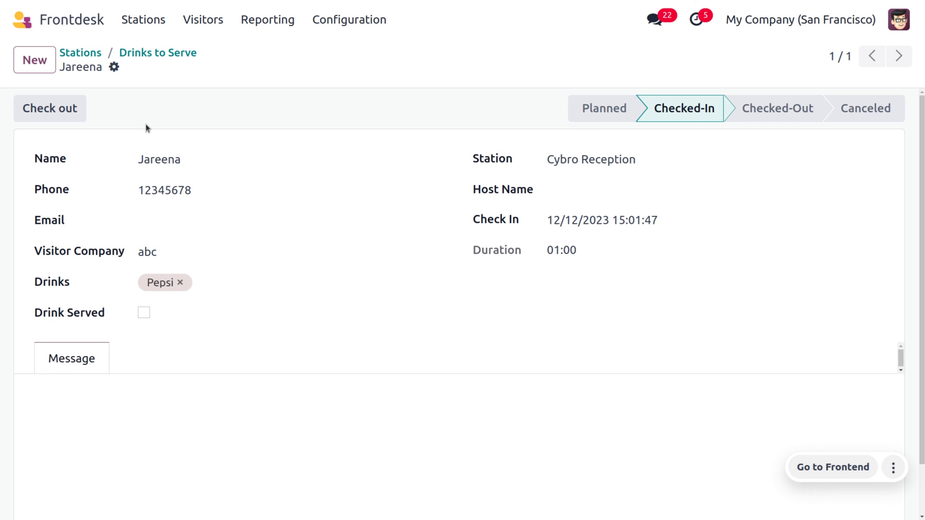
{"action": "left_click", "coordinate": [143, 313]}
{"action": "left_click", "coordinate": [92, 416]}
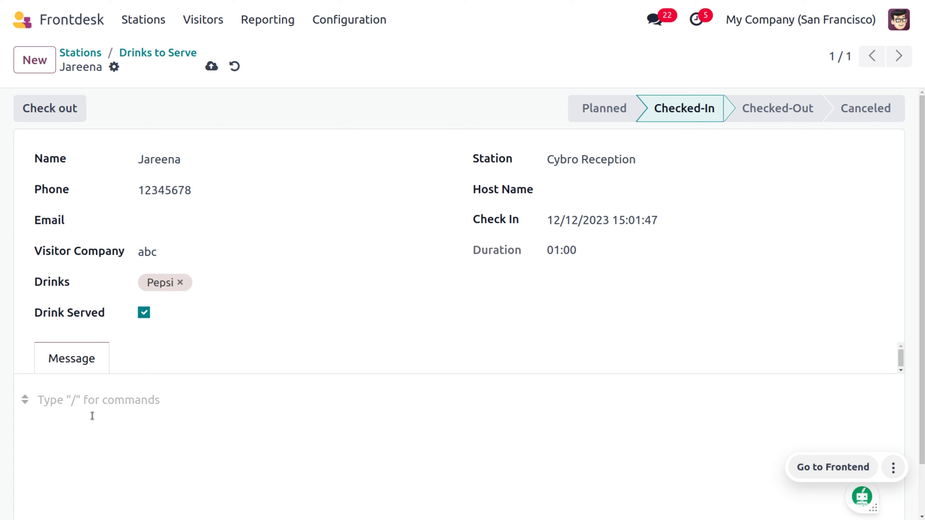
{"action": "type", "text": "hwll"}
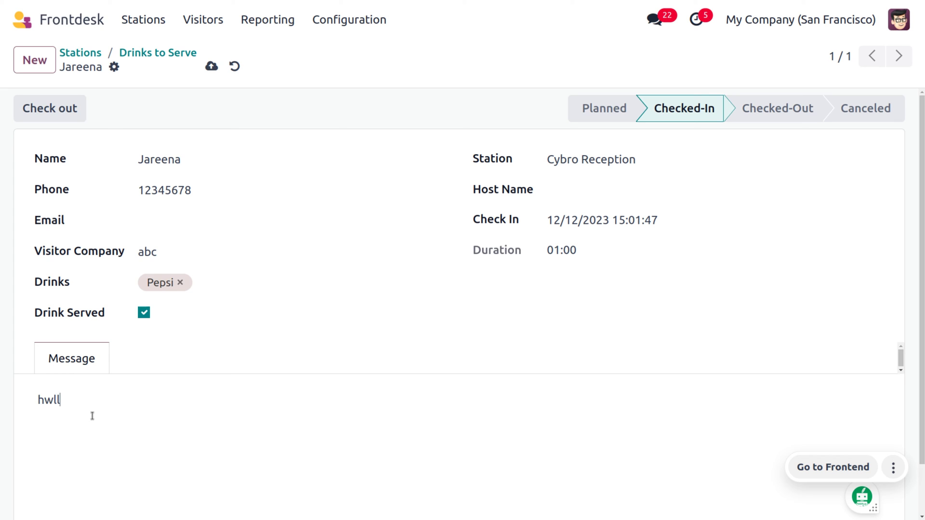
{"action": "key", "text": "BackSpace"}
{"action": "key", "text": "BackSpace"}
{"action": "type", "text": "ello welcome"}
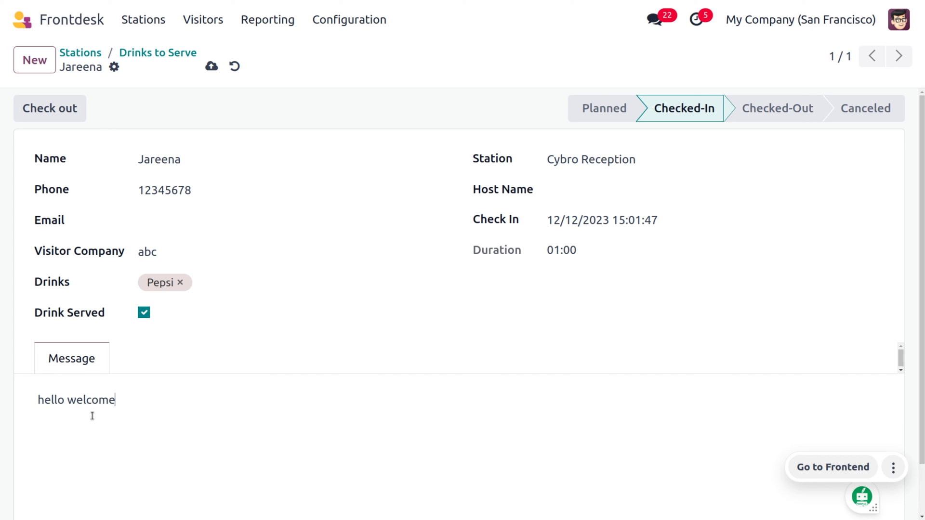
{"action": "left_click", "coordinate": [215, 69]}
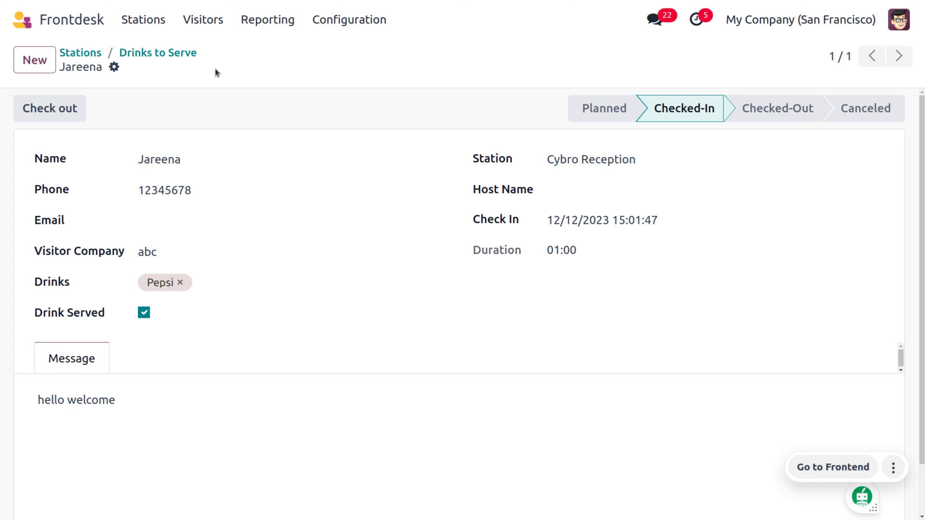
{"action": "left_click", "coordinate": [74, 107]}
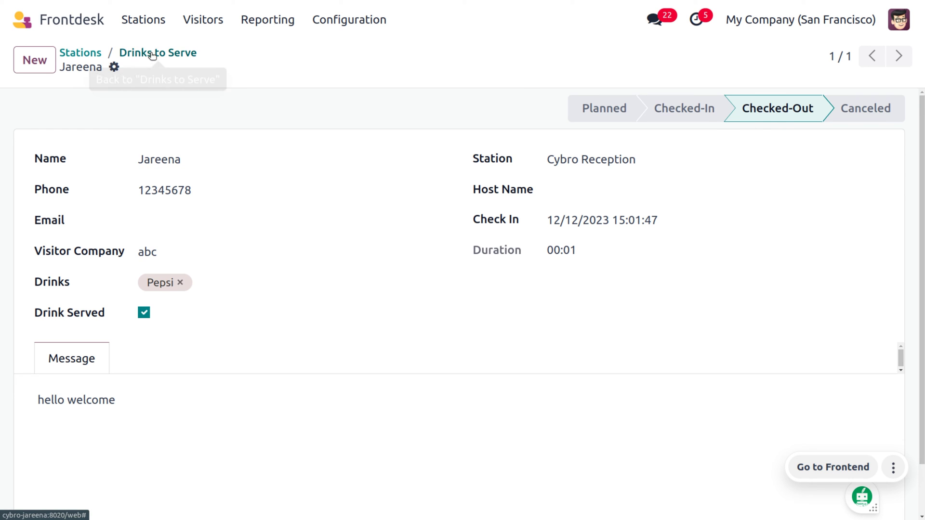
{"action": "left_click", "coordinate": [79, 53]}
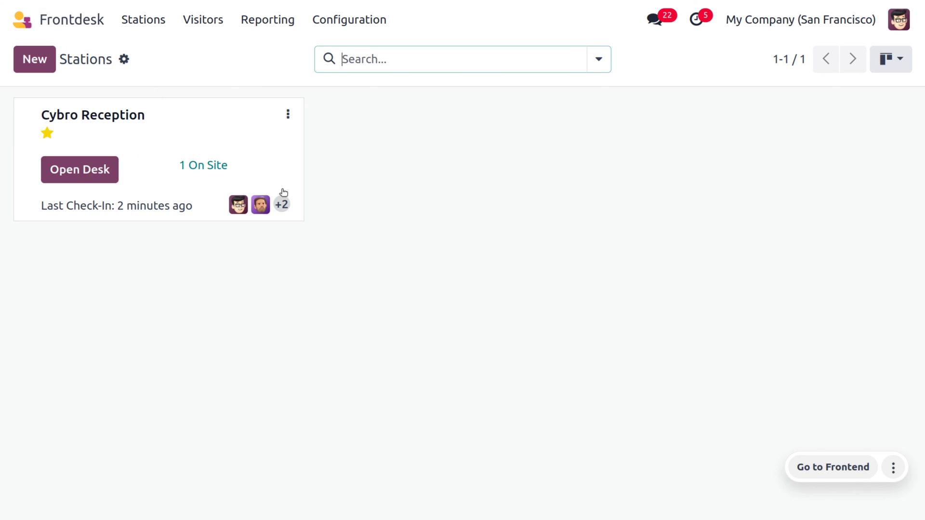
{"action": "left_click", "coordinate": [291, 119]}
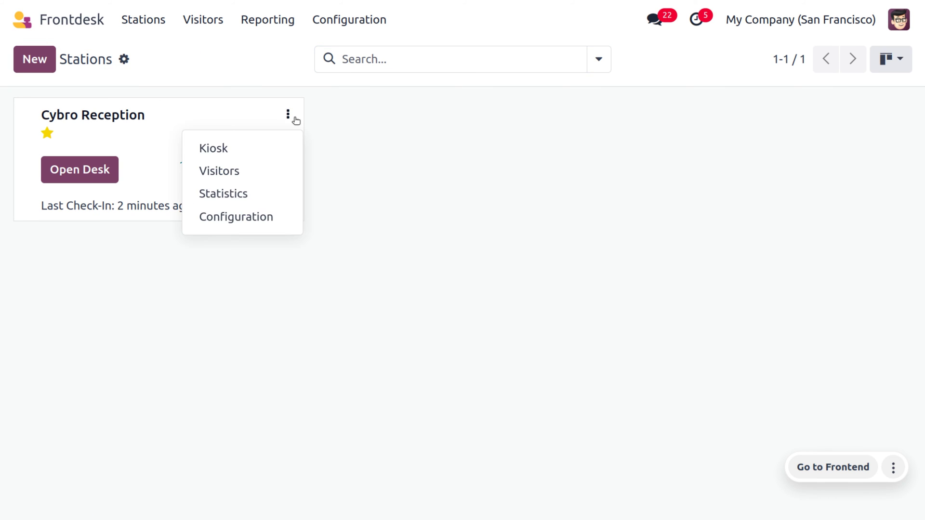
{"action": "left_click", "coordinate": [226, 171]}
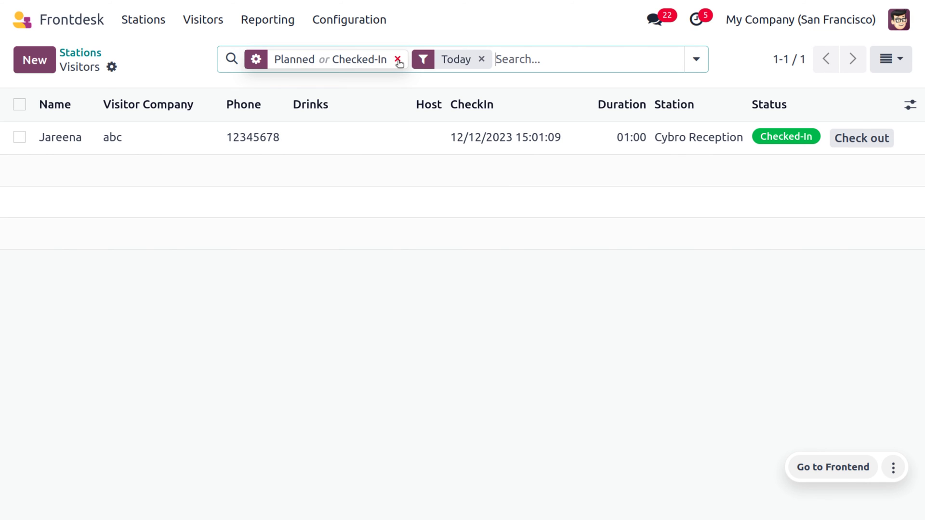
{"action": "left_click", "coordinate": [398, 59]}
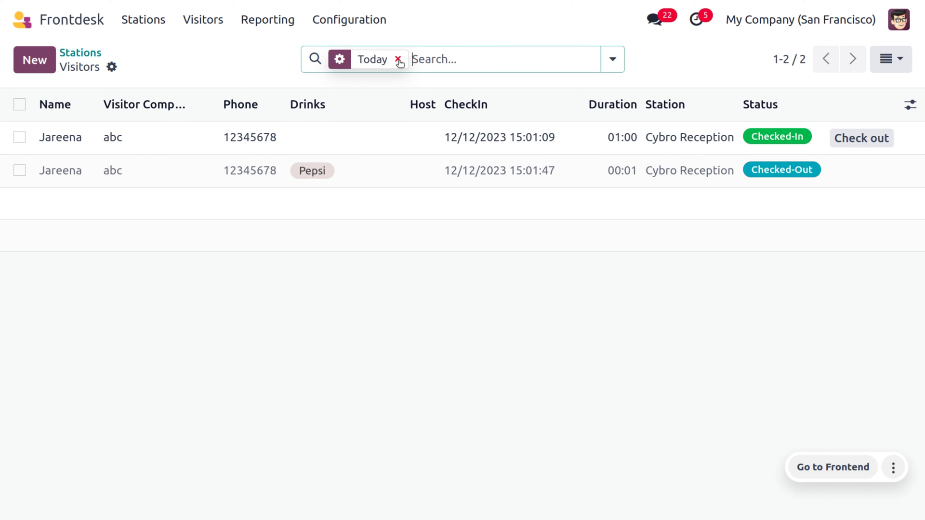
{"action": "left_click", "coordinate": [398, 59]}
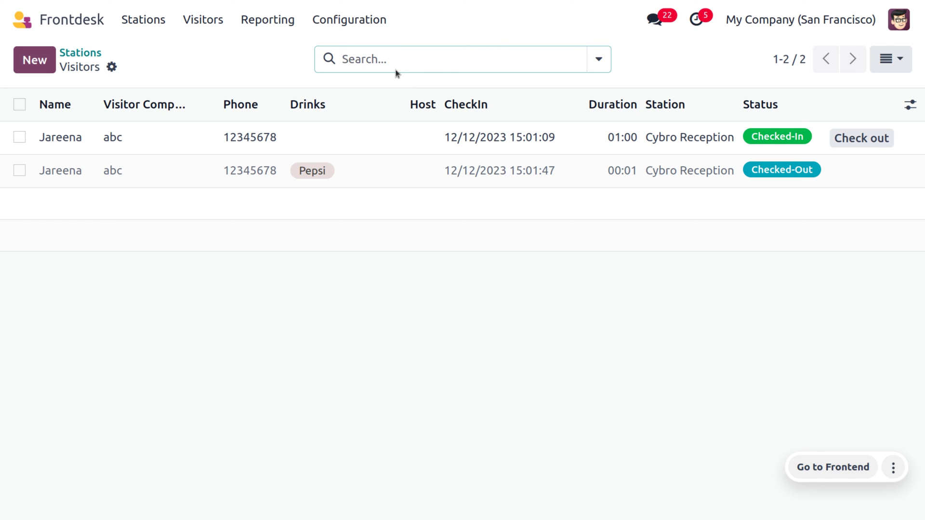
{"action": "left_click", "coordinate": [91, 55]}
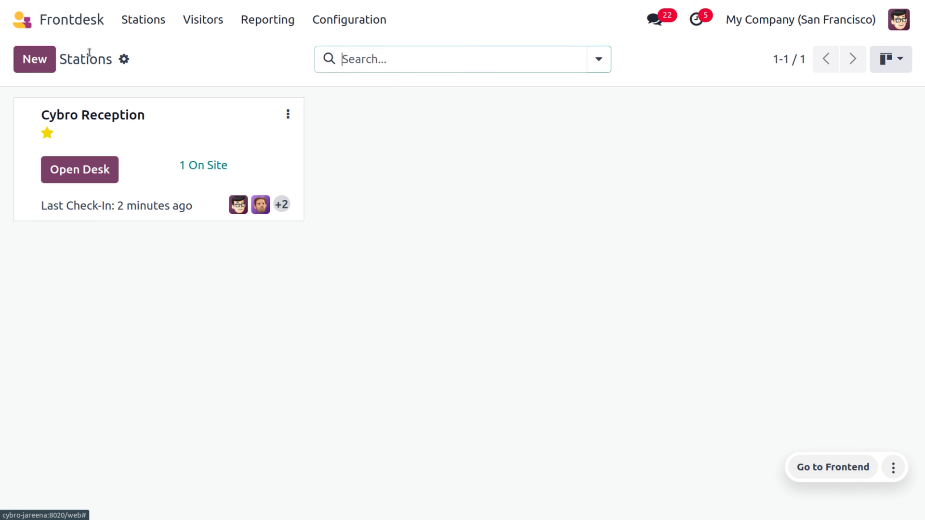
{"action": "left_click", "coordinate": [287, 118]}
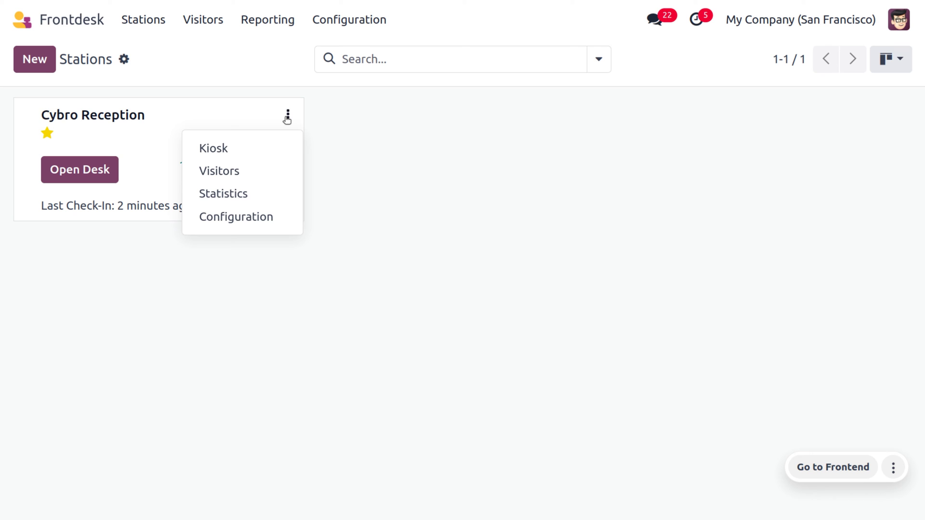
{"action": "left_click", "coordinate": [258, 191]}
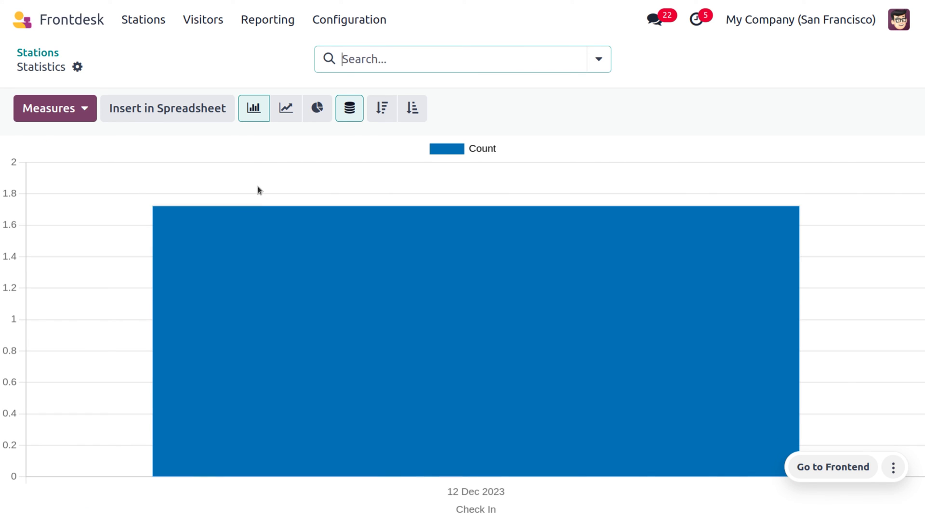
{"action": "left_click", "coordinate": [66, 99]}
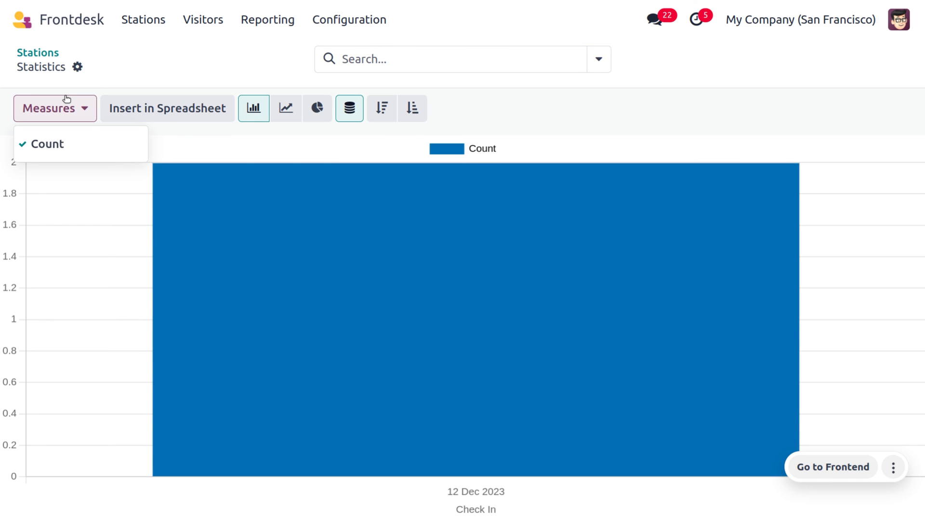
{"action": "left_click", "coordinate": [280, 111]}
{"action": "left_click", "coordinate": [317, 110]}
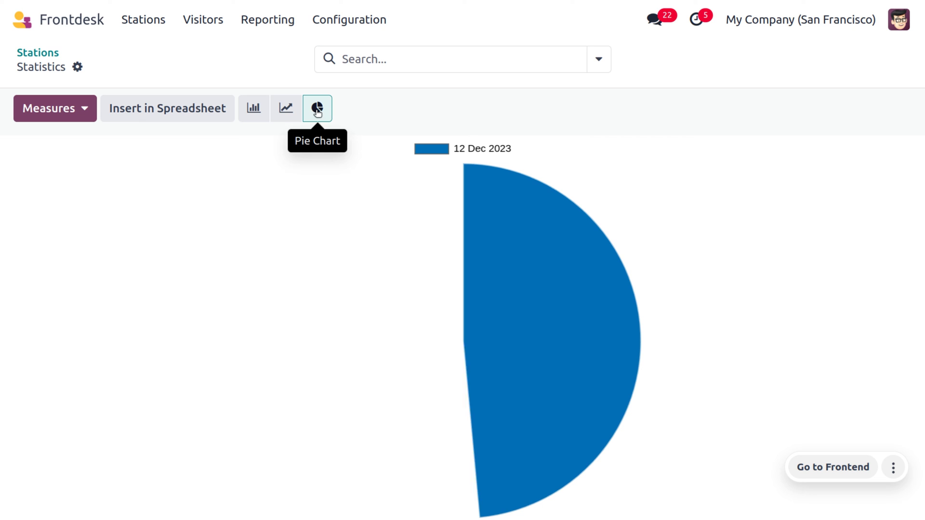
{"action": "left_click", "coordinate": [250, 109]}
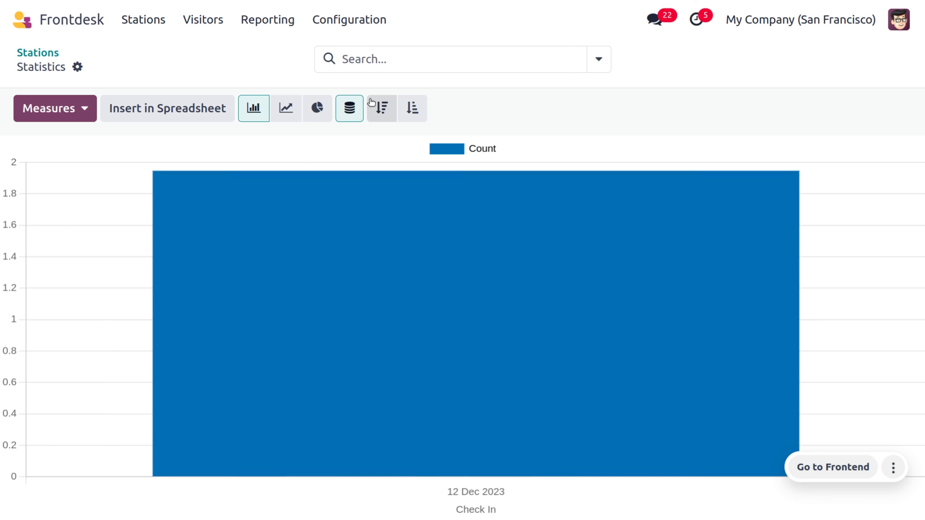
{"action": "left_click", "coordinate": [411, 108]}
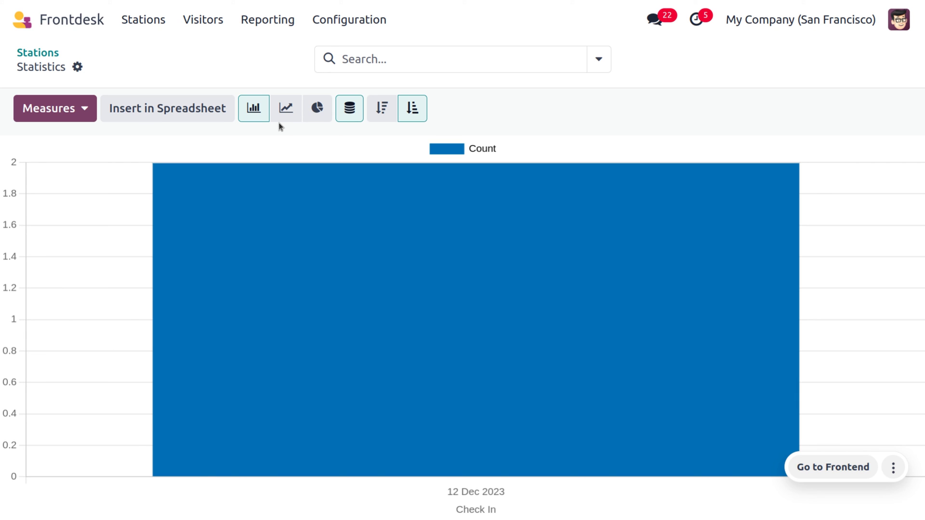
{"action": "left_click", "coordinate": [143, 21]}
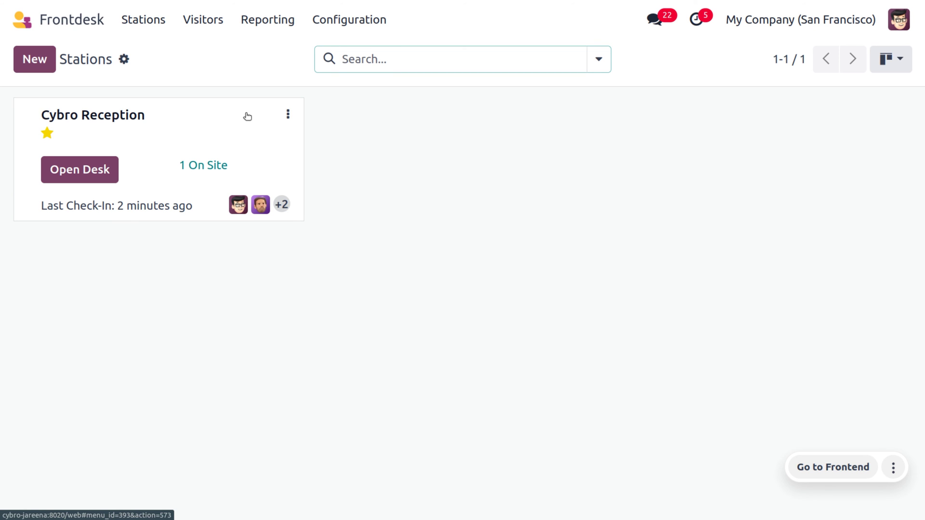
Step: Open the Visitors list and its Visitors report chart
{"action": "left_click", "coordinate": [288, 116]}
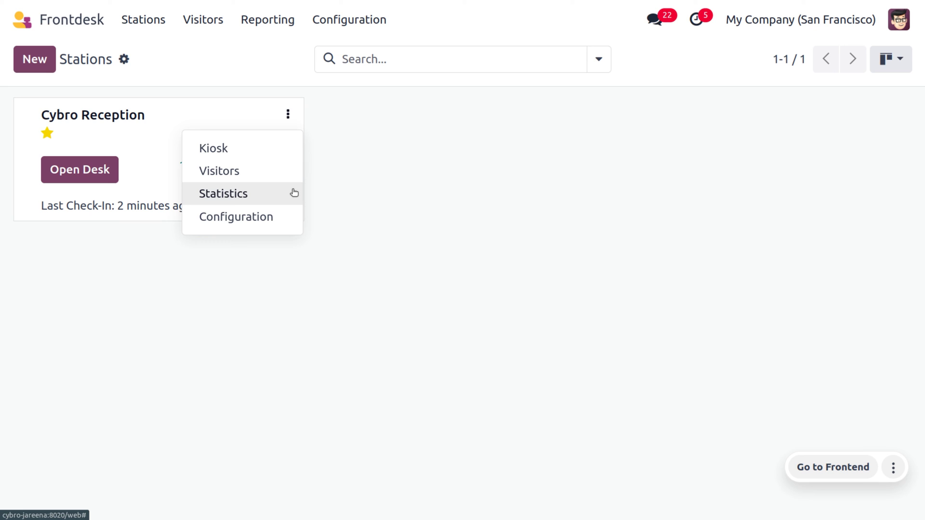
{"action": "left_click", "coordinate": [206, 62]}
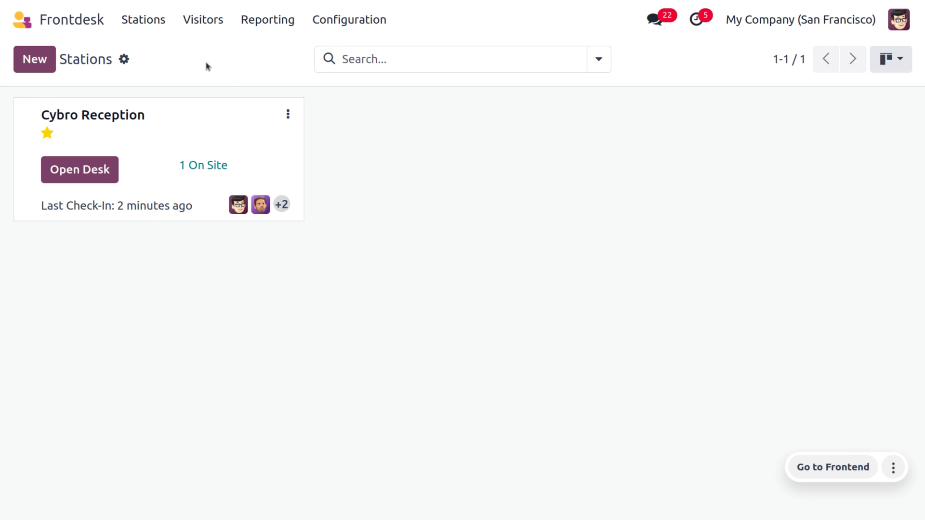
{"action": "left_click", "coordinate": [206, 27]}
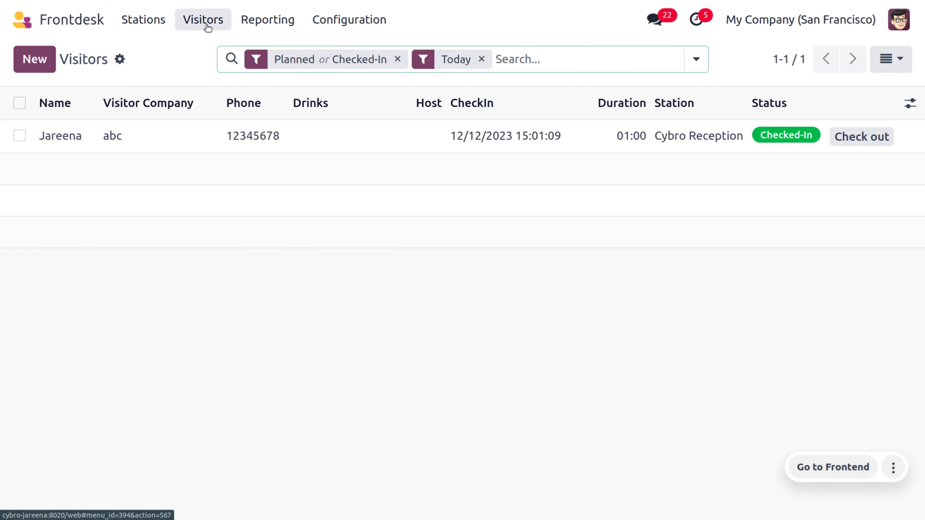
{"action": "left_click", "coordinate": [251, 18]}
{"action": "left_click", "coordinate": [258, 43]}
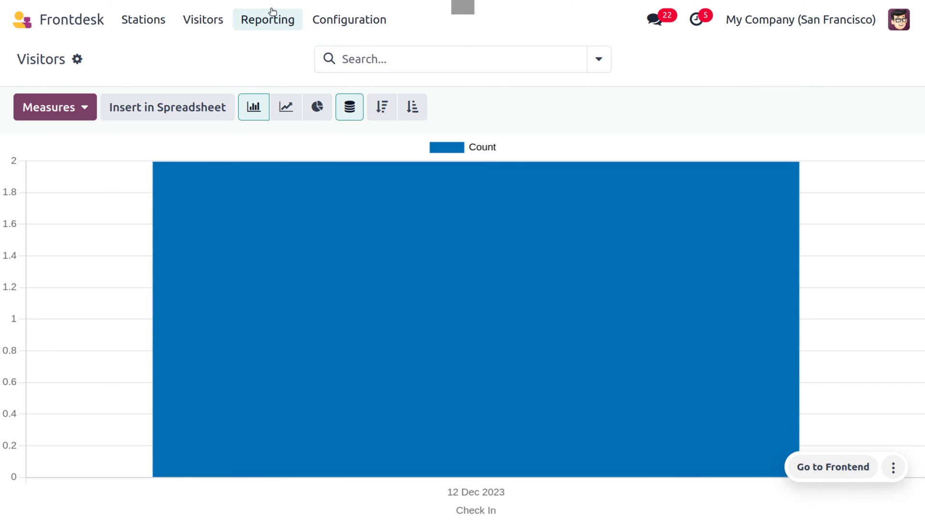
Step: Switch to the Drinks report, which shows a count of 1 for Pepsi
{"action": "left_click", "coordinate": [269, 17]}
{"action": "left_click", "coordinate": [284, 75]}
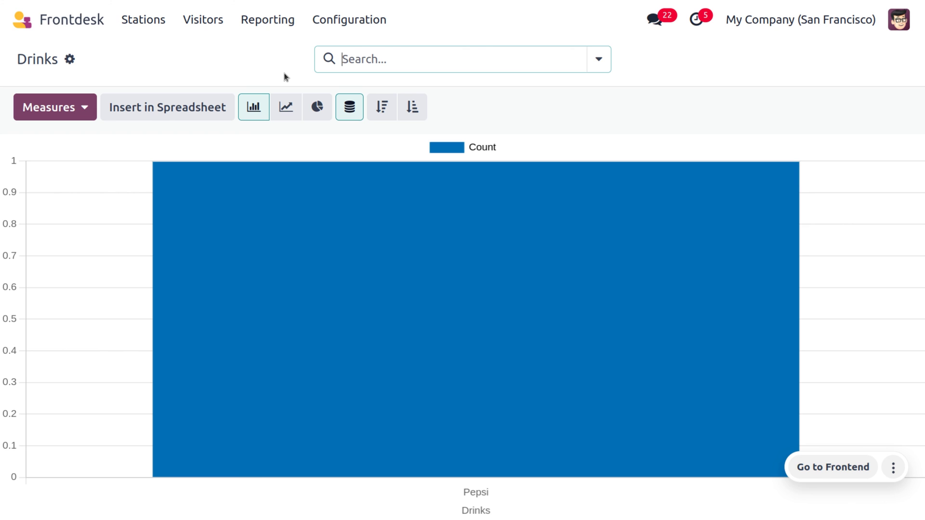
{"action": "left_click", "coordinate": [267, 15]}
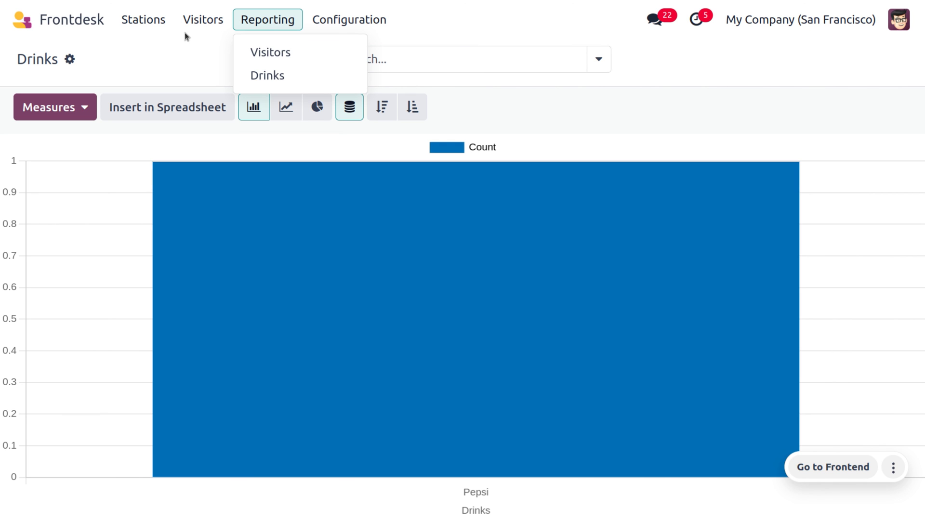
{"action": "left_click", "coordinate": [194, 42]}
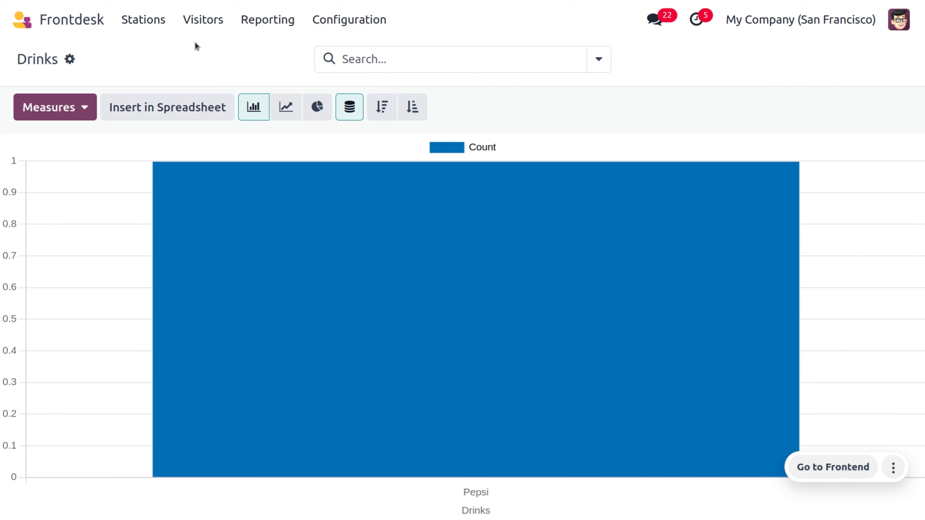
Step: Group the Drinks report by Station, showing a count of 1 for Cybro Reception
{"action": "left_click", "coordinate": [398, 61]}
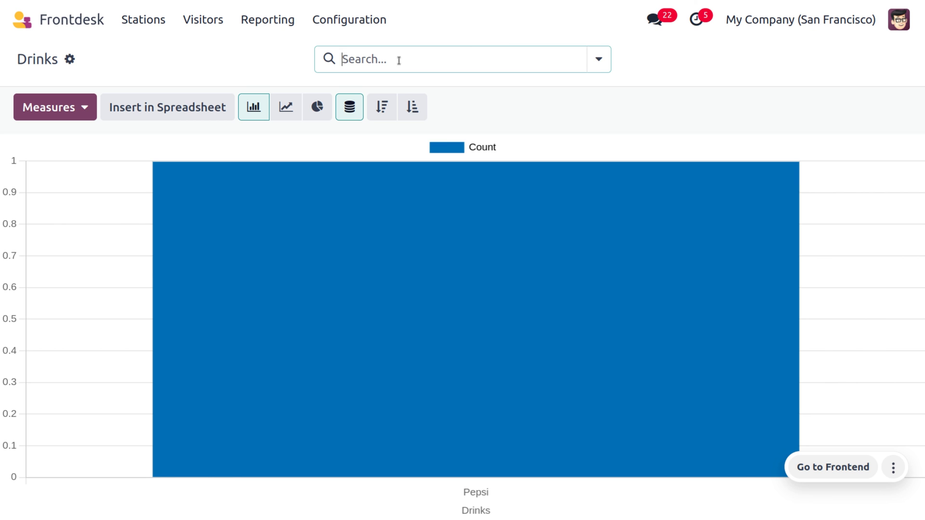
{"action": "left_click", "coordinate": [597, 62]}
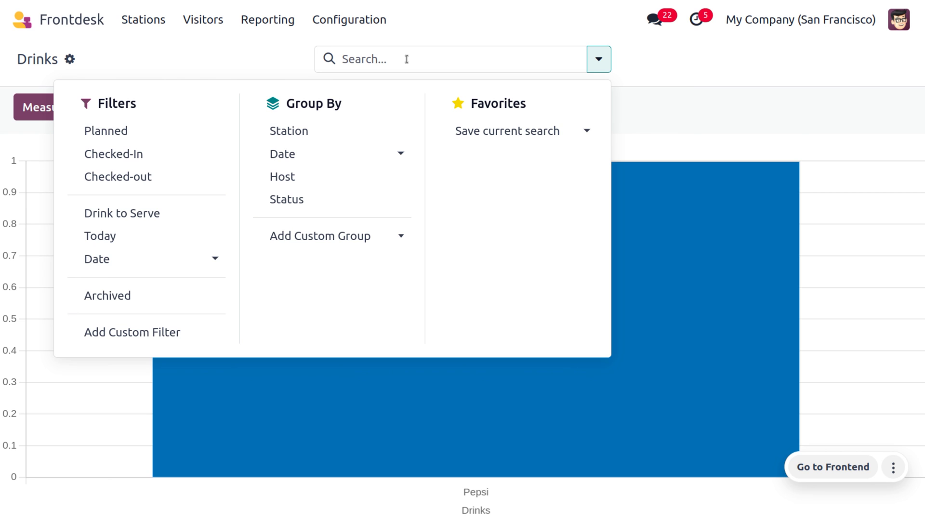
{"action": "left_click", "coordinate": [312, 129]}
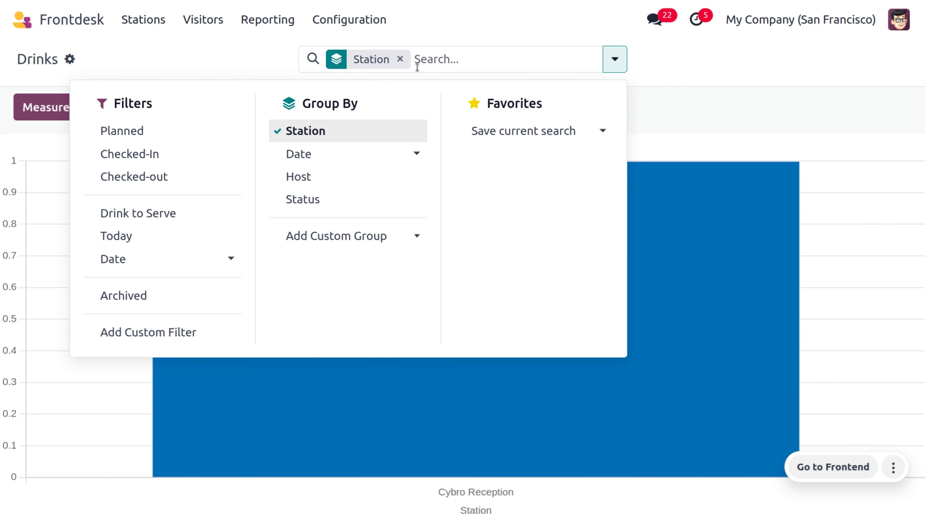